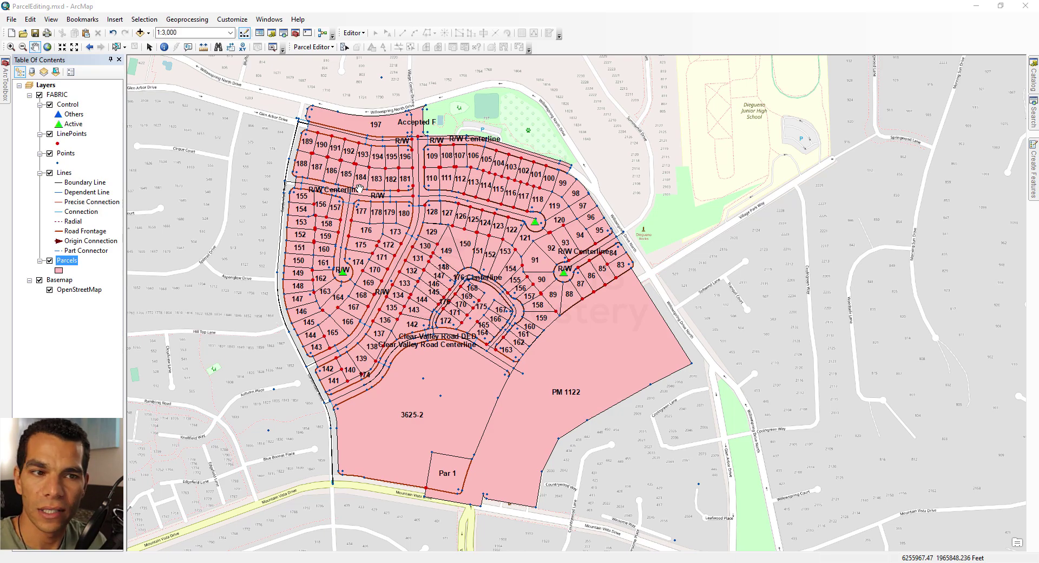
pyautogui.scroll(-1, 487, 263)
pyautogui.scroll(1, 500, 279)
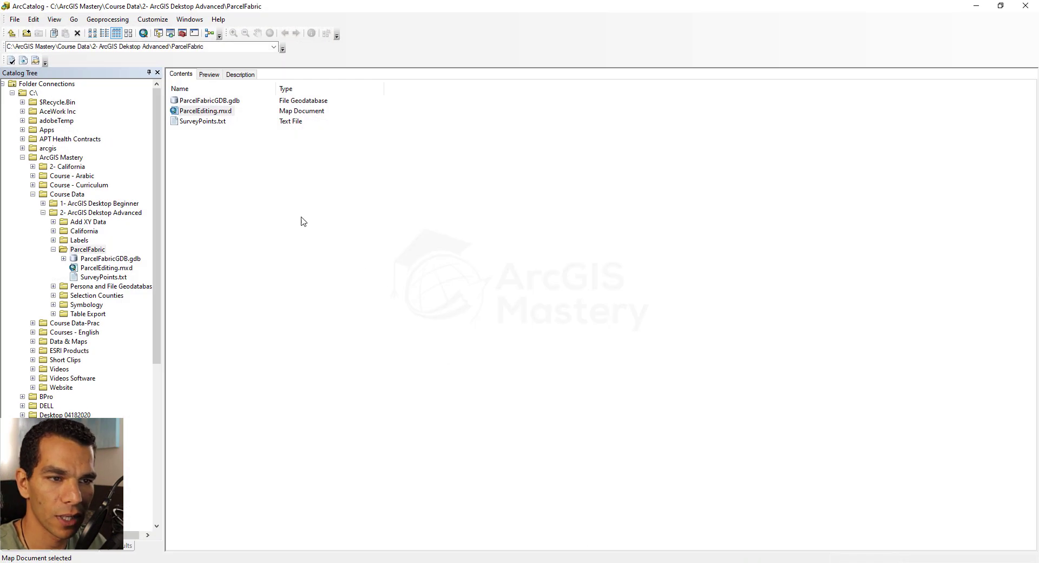
# - Switch to ArcCatalog and open the ParcelFabric folder inside the 2- ArcGIS Desktop Advanced course data folder
pyautogui.click(53, 250)
pyautogui.click(100, 213)
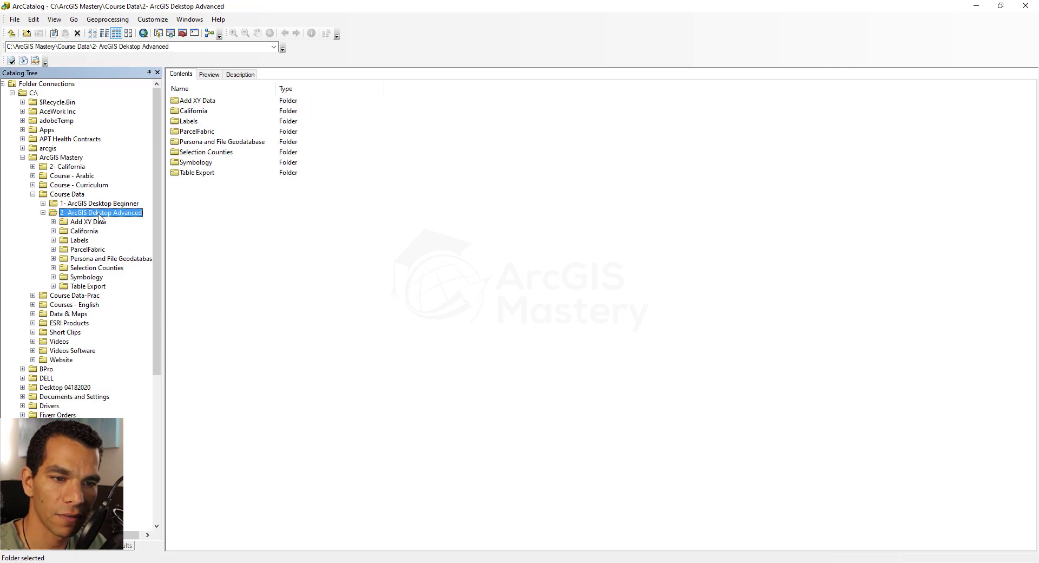
pyautogui.doubleClick(200, 132)
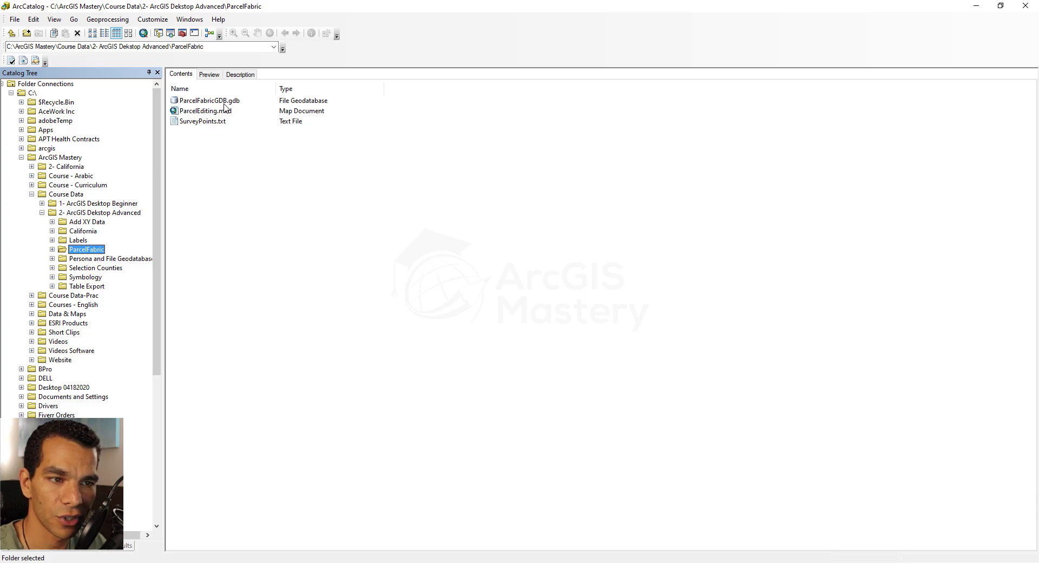
pyautogui.click(610, 481)
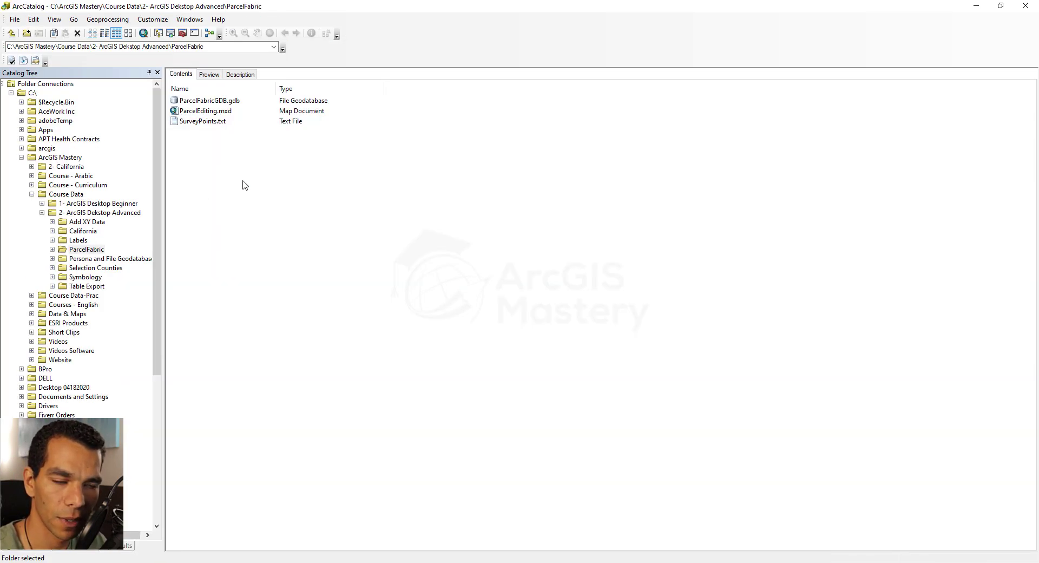
# - Create a new file geodatabase named MyParcelFabric in the ParcelFabric folder
pyautogui.rightClick(218, 171)
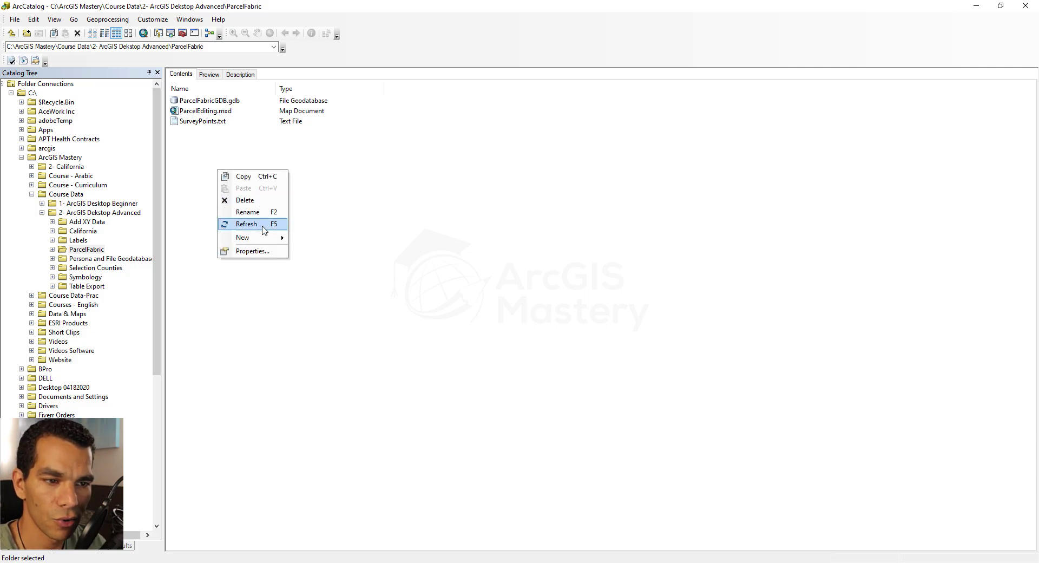
pyautogui.moveTo(268, 238)
pyautogui.click(330, 251)
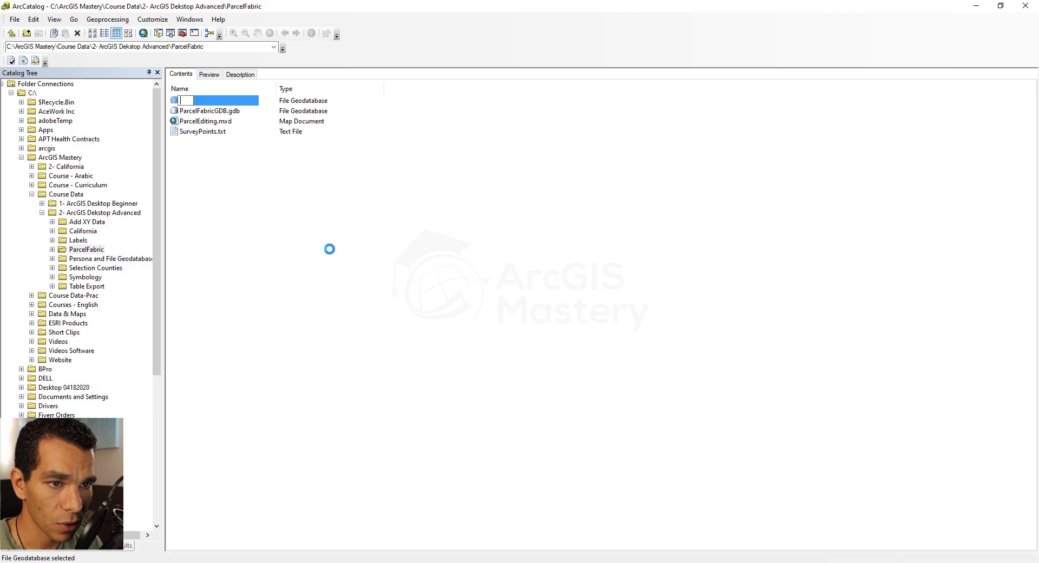
pyautogui.write('MyParce')
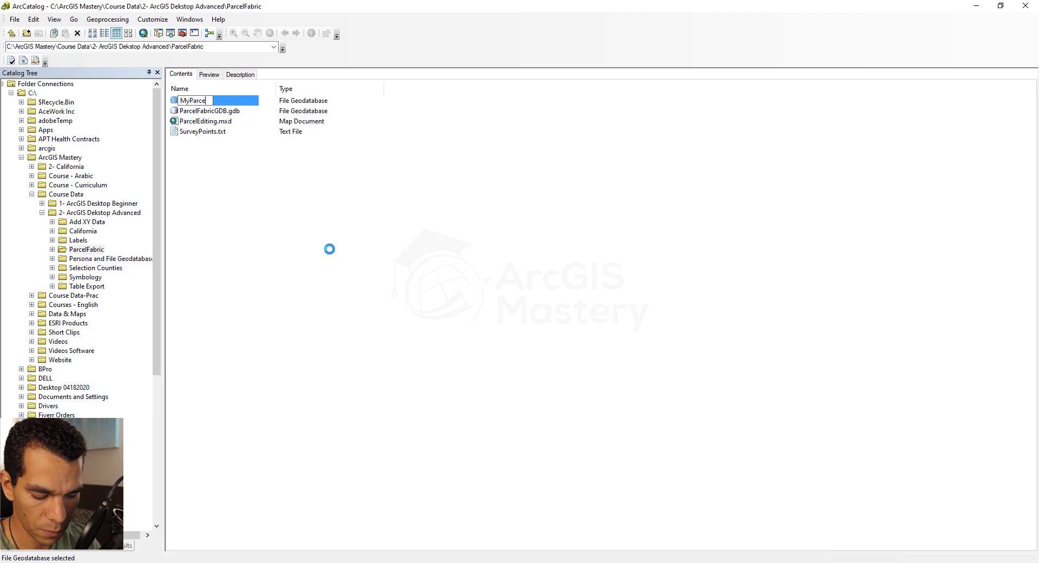
pyautogui.write('lFabric')
pyautogui.press('Return')
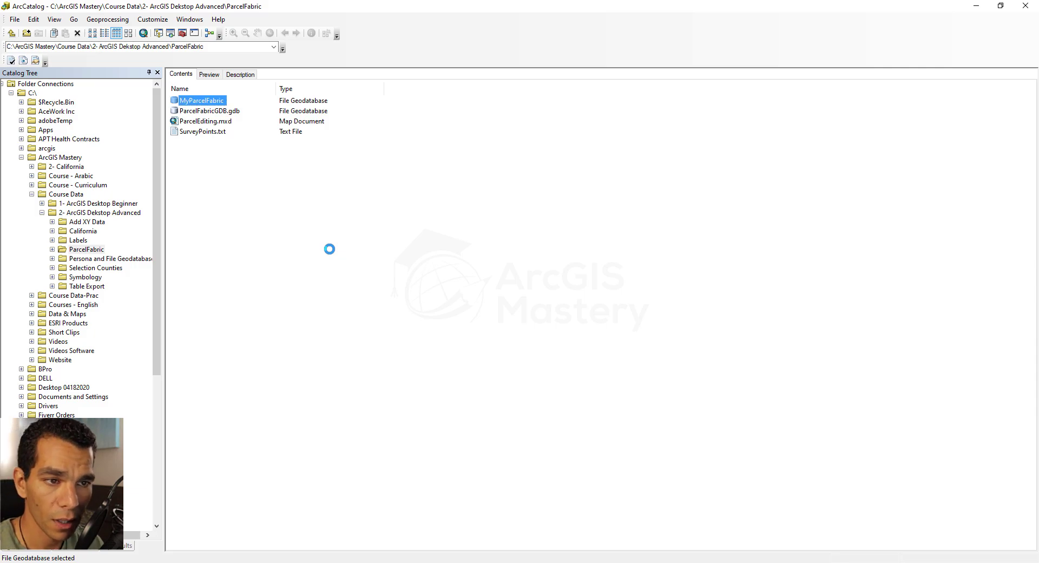
# - Open the new MyParcelFabric geodatabase and start a new feature dataset in it named MyDS
pyautogui.press('Return')
pyautogui.rightClick(329, 249)
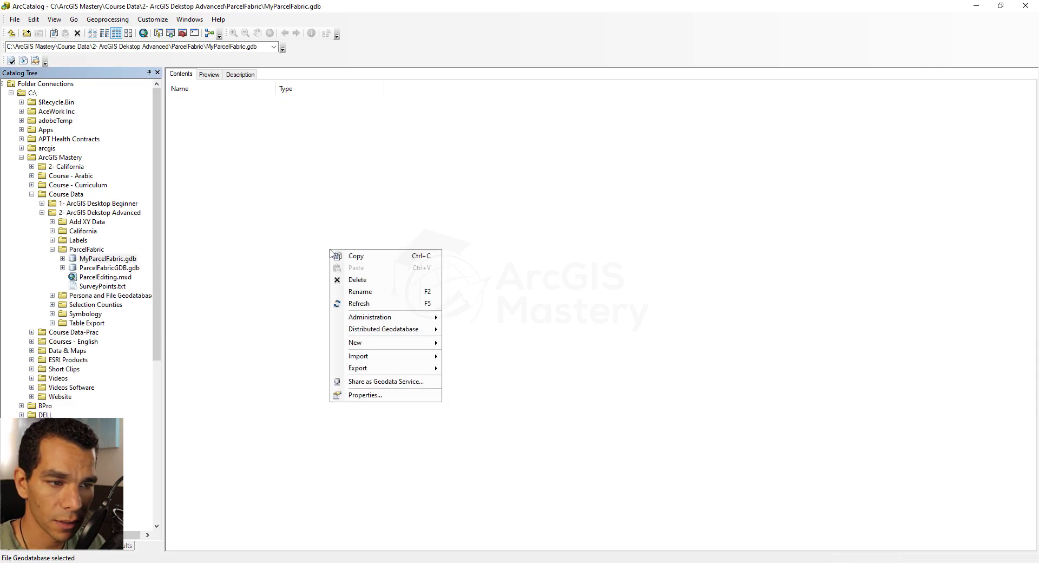
pyautogui.moveTo(385, 342)
pyautogui.click(472, 347)
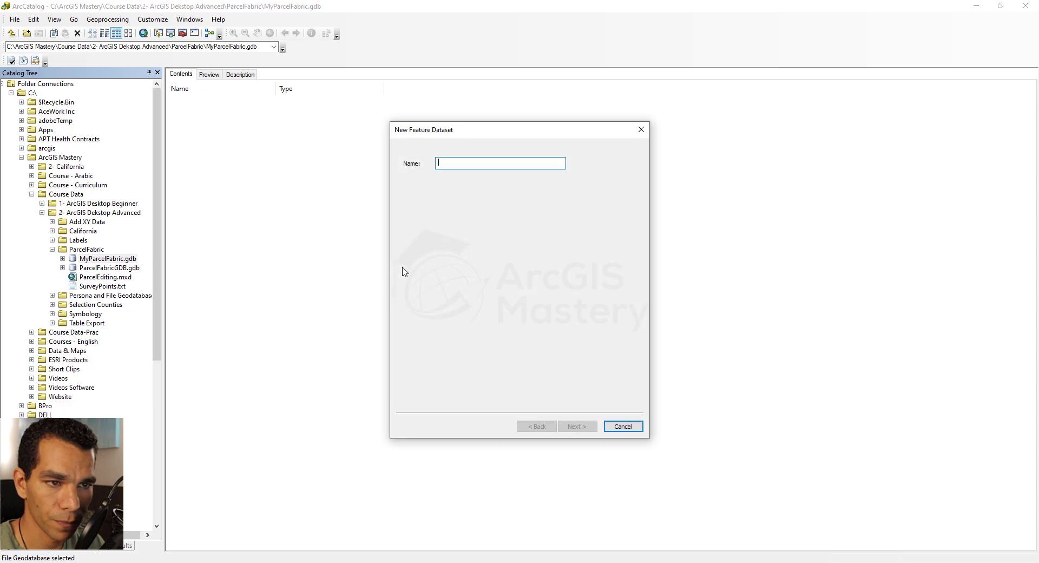
pyautogui.write('MyDS')
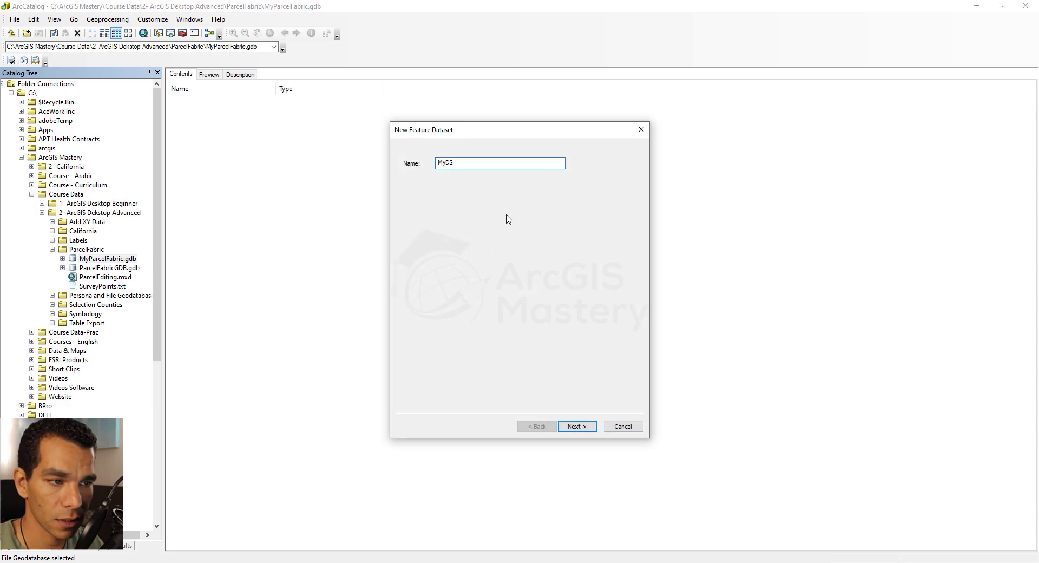
pyautogui.press('Return')
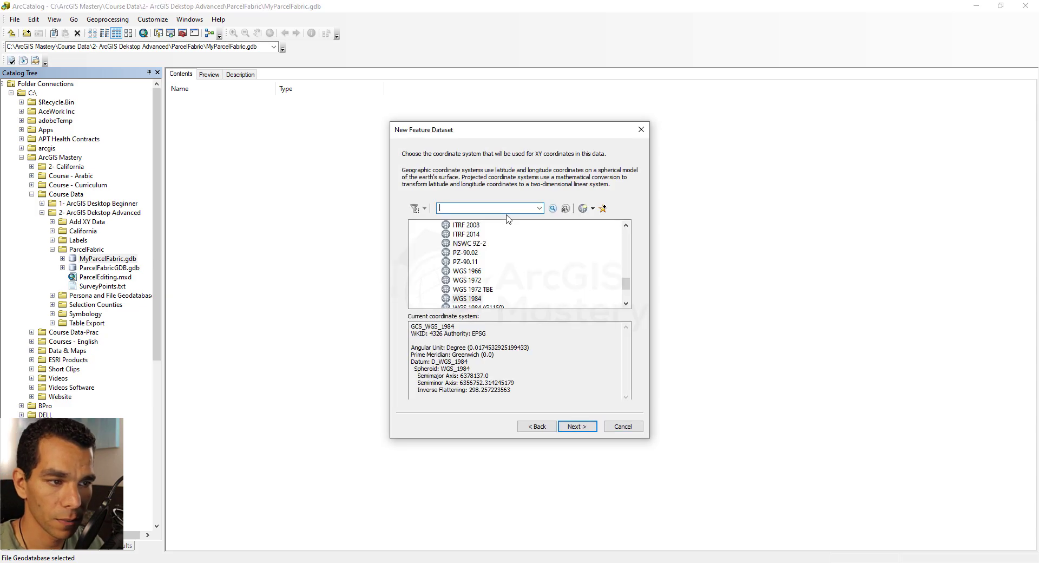
# - Browse the World projected coordinate systems and finish creating the feature dataset without choosing a vertical coordinate system
pyautogui.scroll(-1, 505, 267)
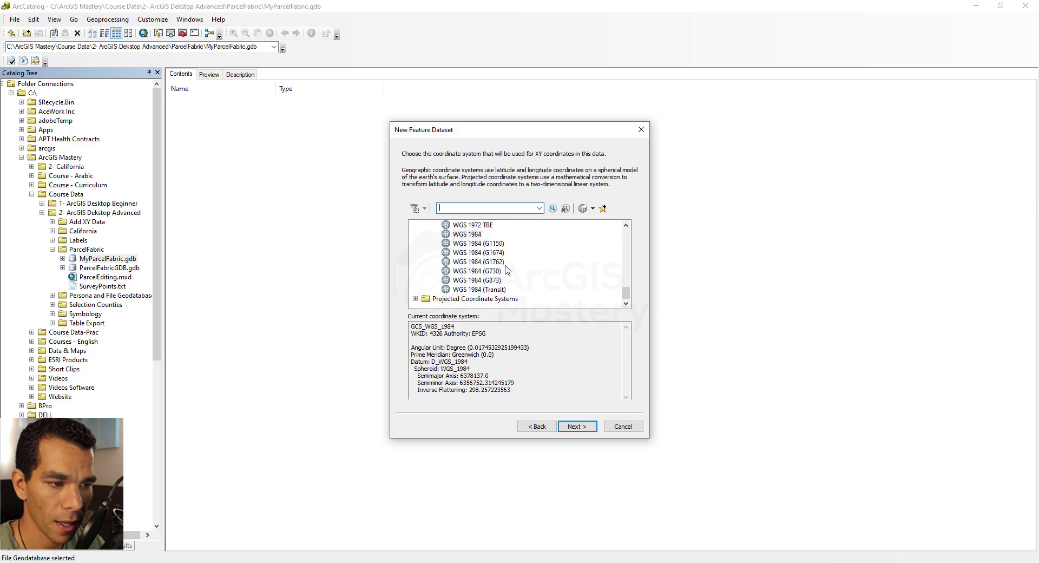
pyautogui.click(415, 299)
pyautogui.scroll(-2, 450, 289)
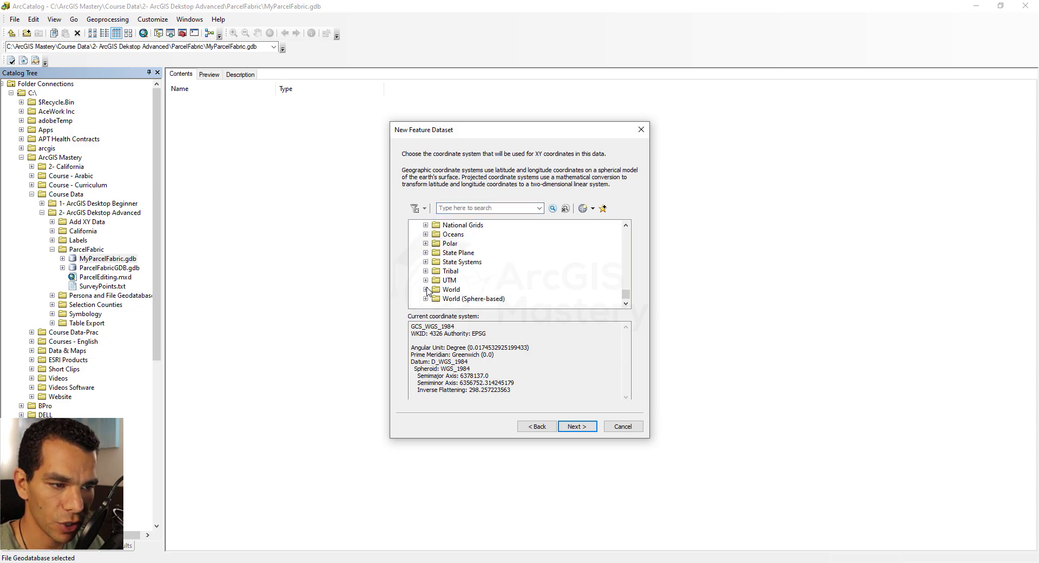
pyautogui.click(426, 289)
pyautogui.scroll(-15, 436, 287)
pyautogui.scroll(-4, 438, 287)
pyautogui.scroll(2, 460, 289)
pyautogui.click(575, 428)
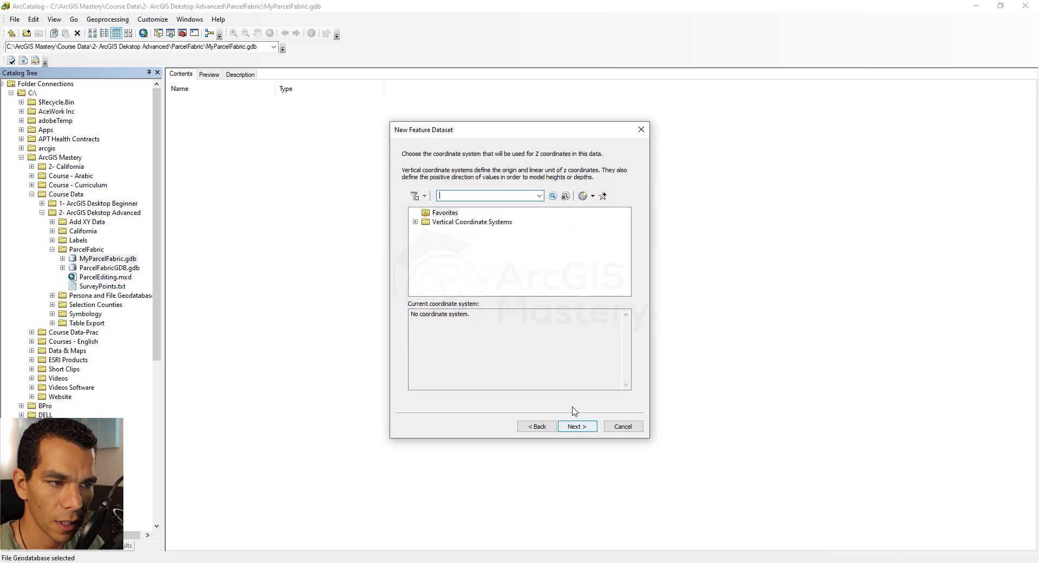
pyautogui.click(586, 427)
pyautogui.click(577, 426)
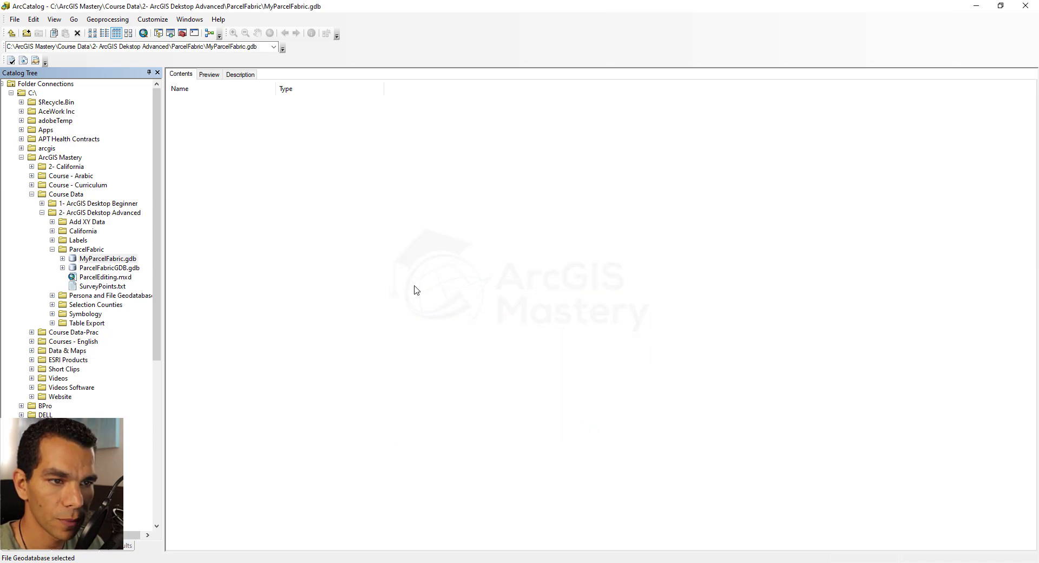
# - Create a parcel fabric named MyParcelFabric in the MyDS dataset without a configuration keyword, and open it to list its contents
pyautogui.doubleClick(187, 100)
pyautogui.rightClick(227, 153)
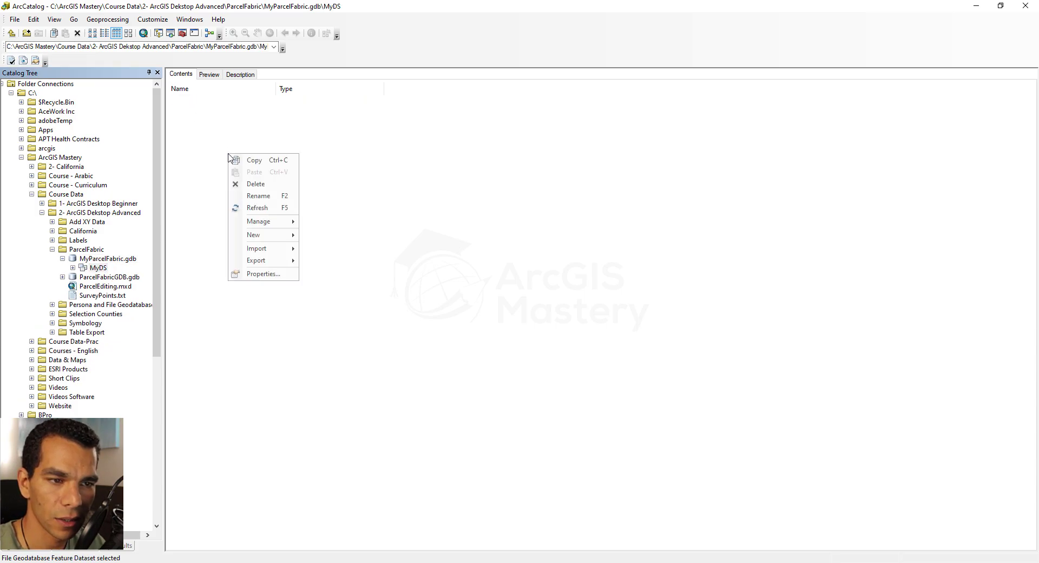
pyautogui.moveTo(268, 235)
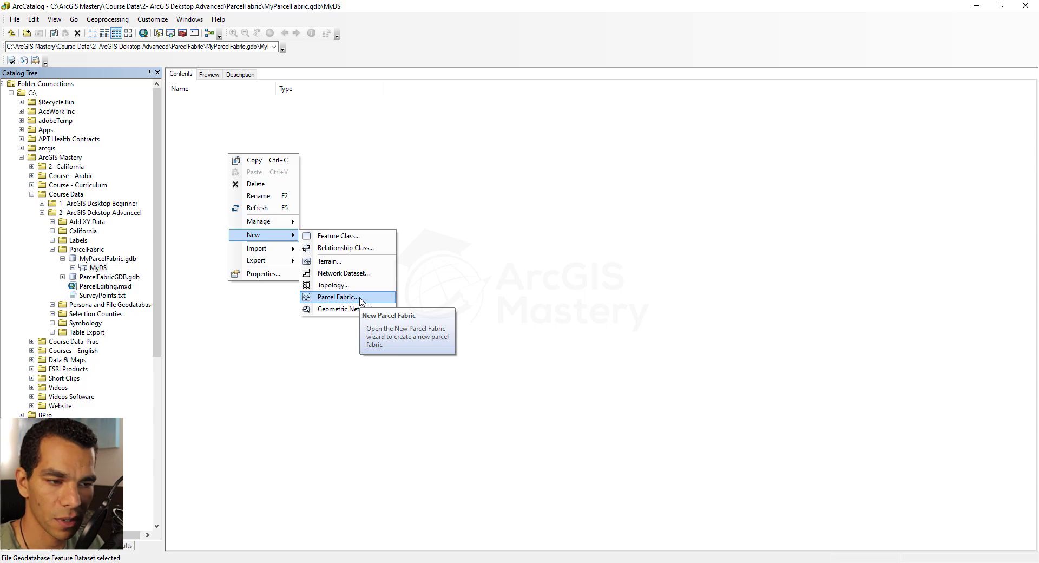
pyautogui.click(337, 297)
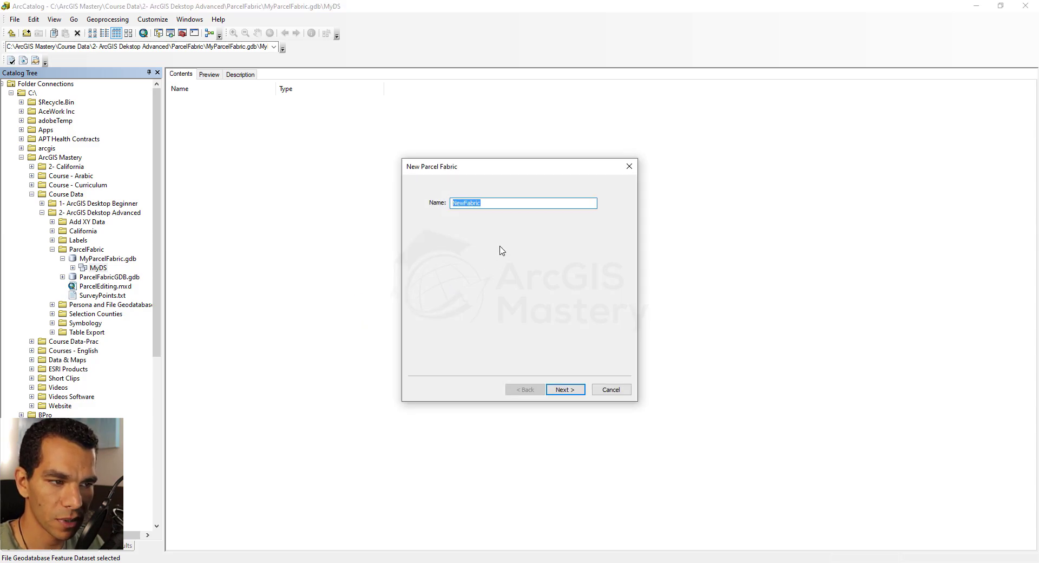
pyautogui.write('MyParcel')
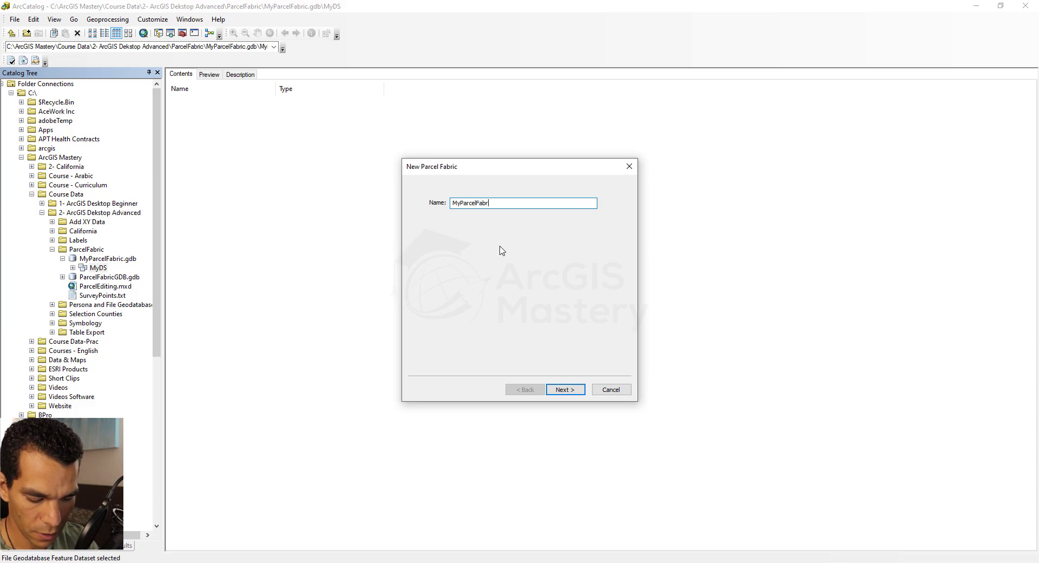
pyautogui.click(568, 388)
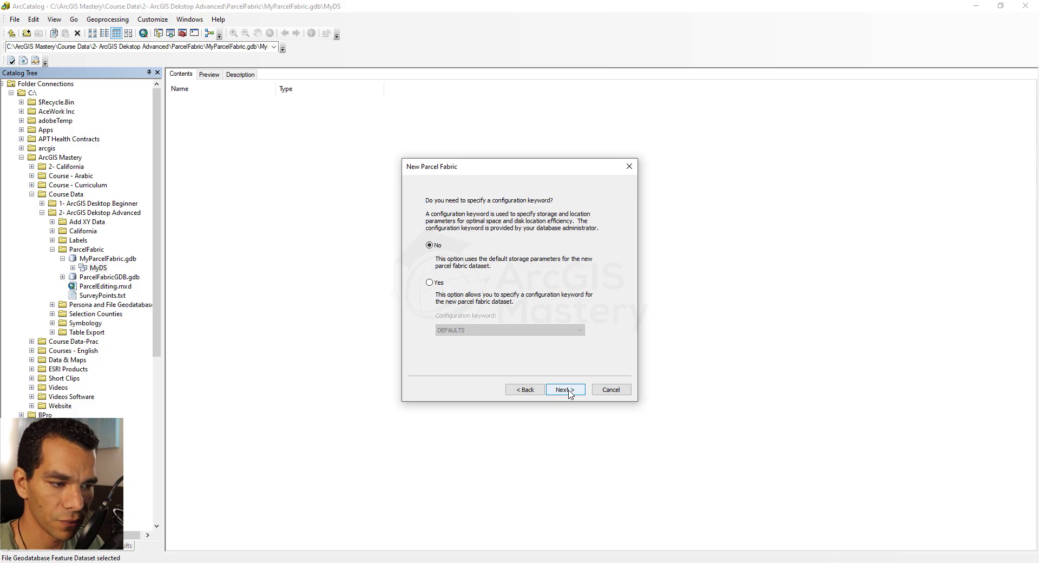
pyautogui.click(568, 389)
pyautogui.click(568, 389)
pyautogui.click(568, 390)
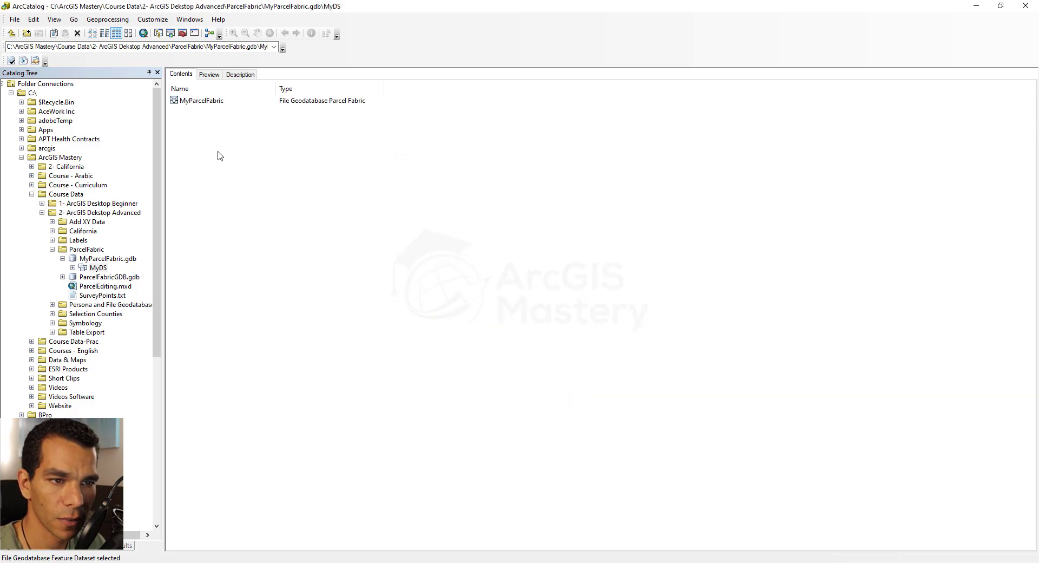
pyautogui.doubleClick(205, 103)
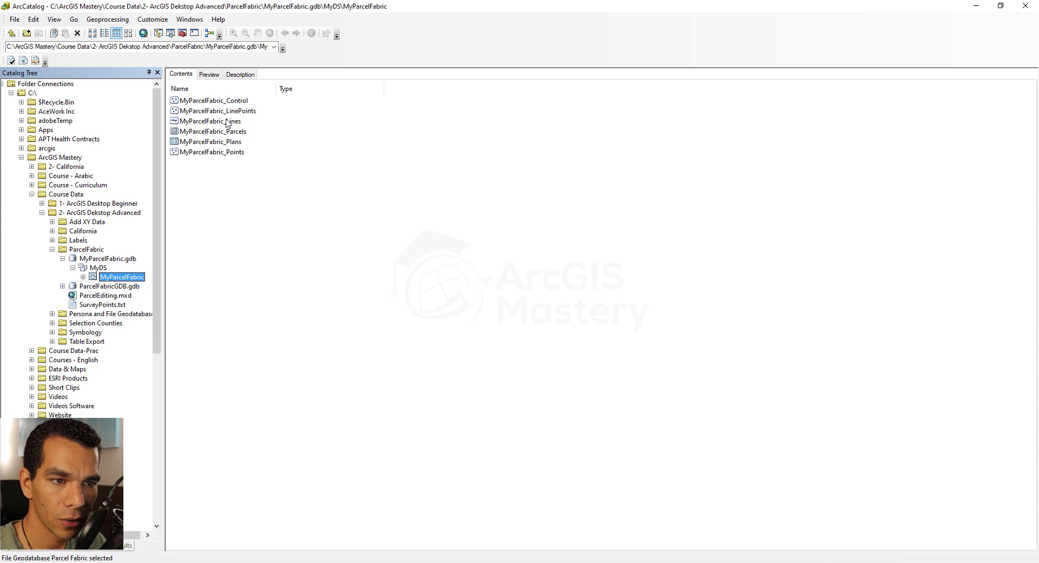
# - Switch to ArcMap, add the whole MyParcelFabric parcel fabric from the MyDS dataset to the map, and expand its sublayers
pyautogui.hotkey('alt', 'Tab')
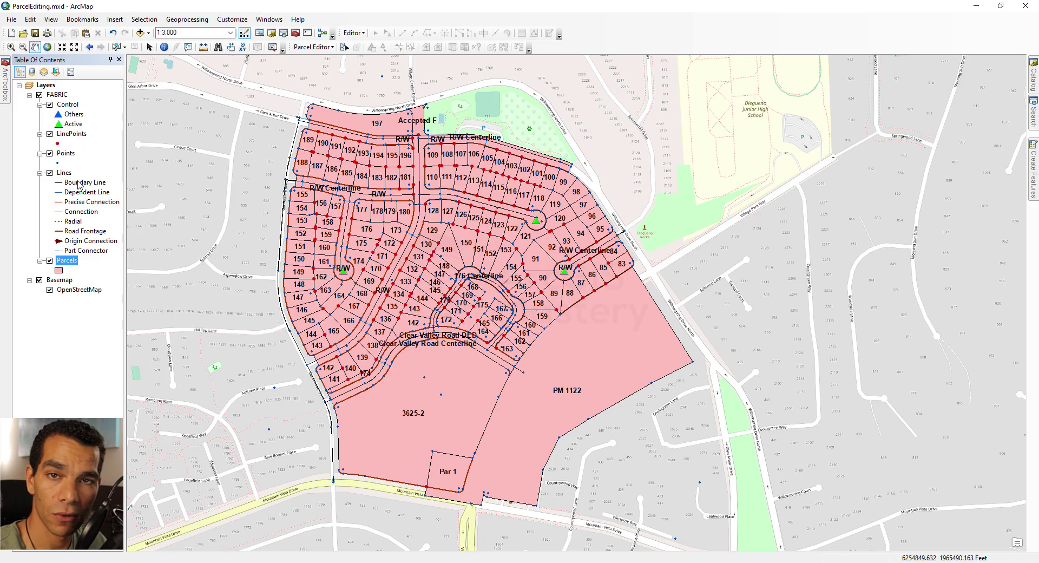
pyautogui.rightClick(47, 87)
pyautogui.click(76, 94)
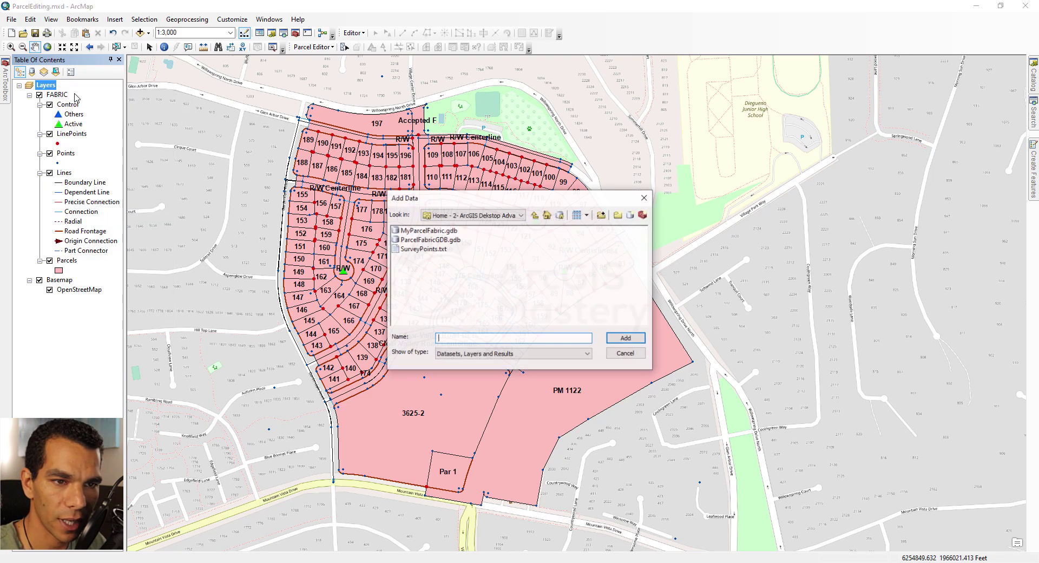
pyautogui.doubleClick(427, 231)
pyautogui.doubleClick(425, 231)
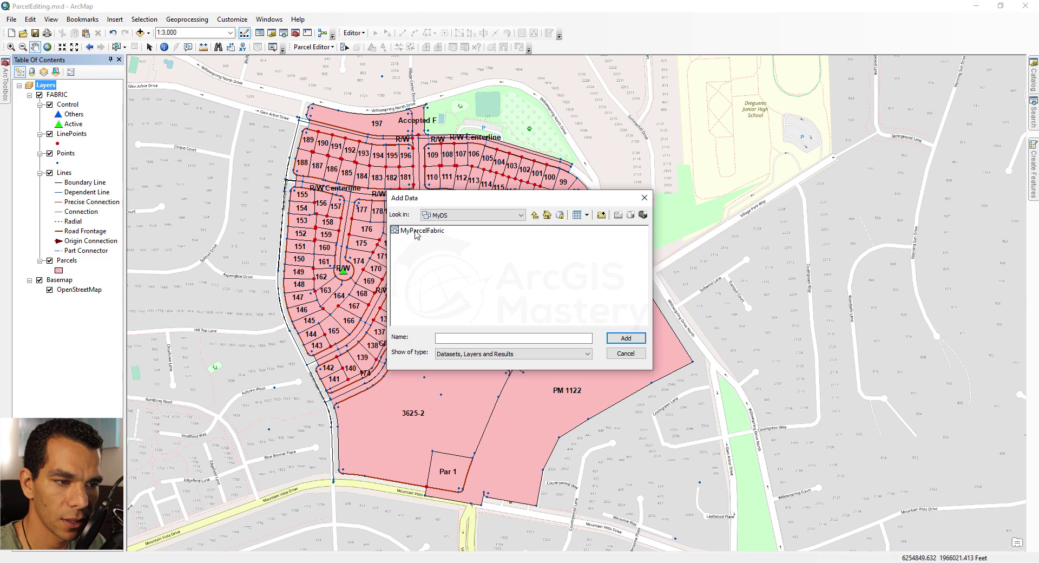
pyautogui.doubleClick(425, 231)
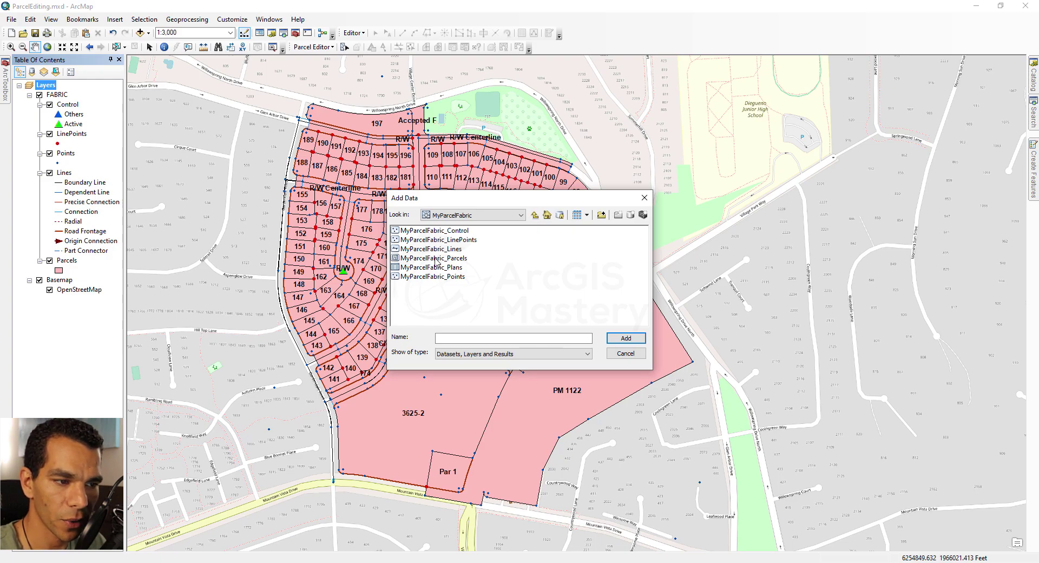
pyautogui.click(535, 214)
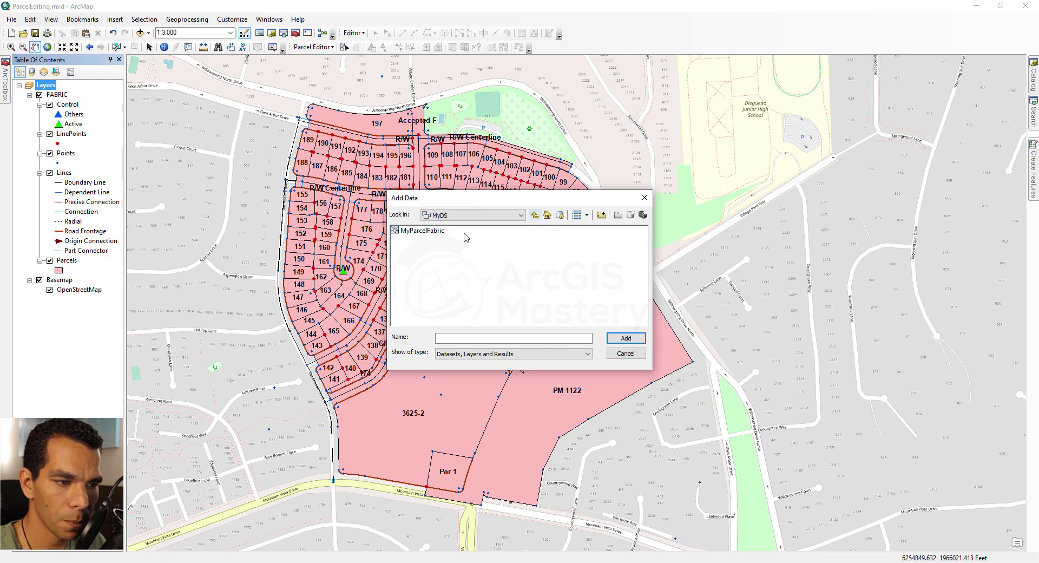
pyautogui.click(437, 232)
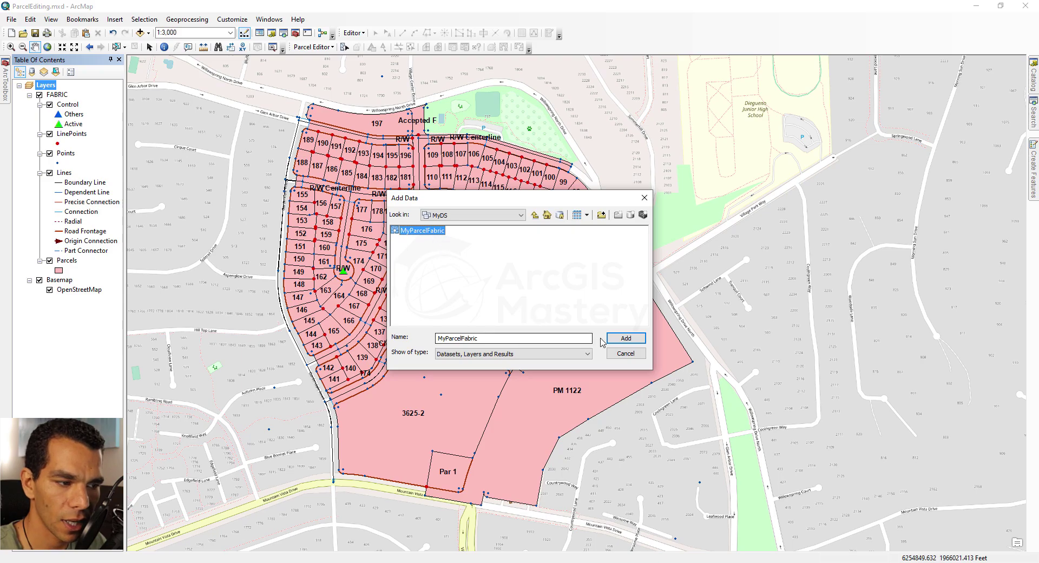
pyautogui.click(626, 338)
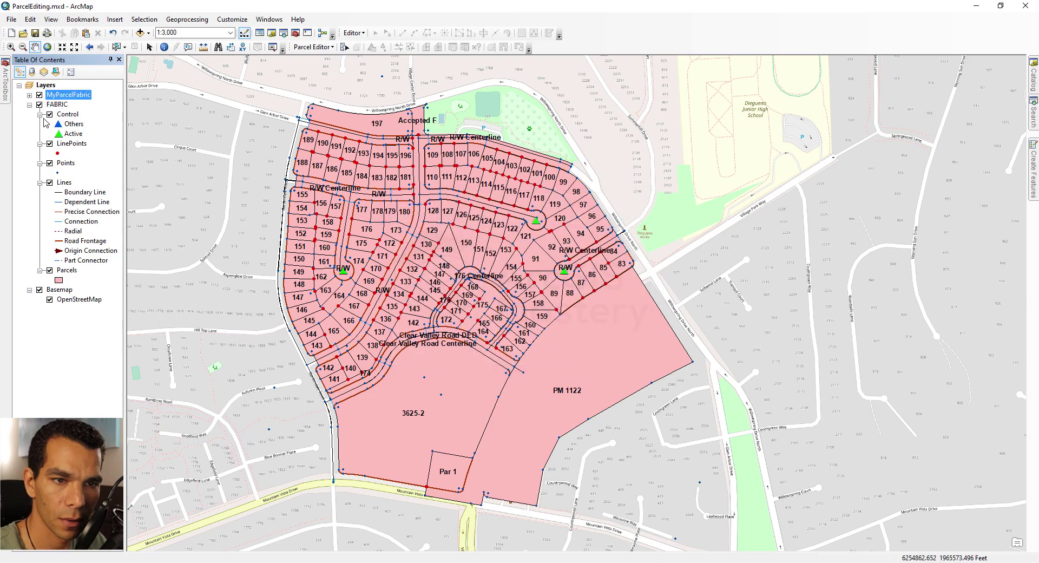
pyautogui.click(30, 95)
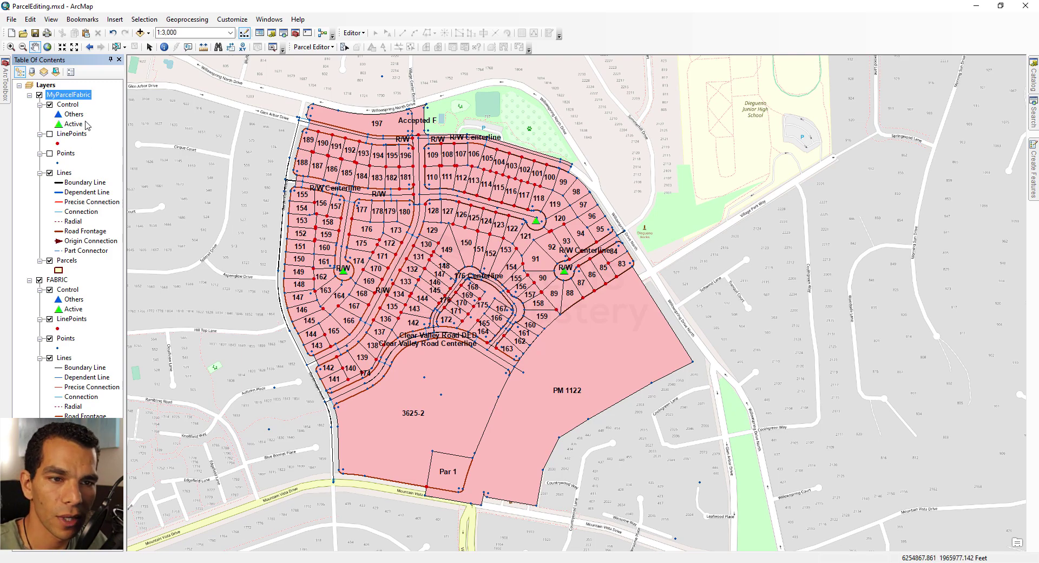
# - Remove the MyParcelFabric layer from the map
pyautogui.rightClick(72, 98)
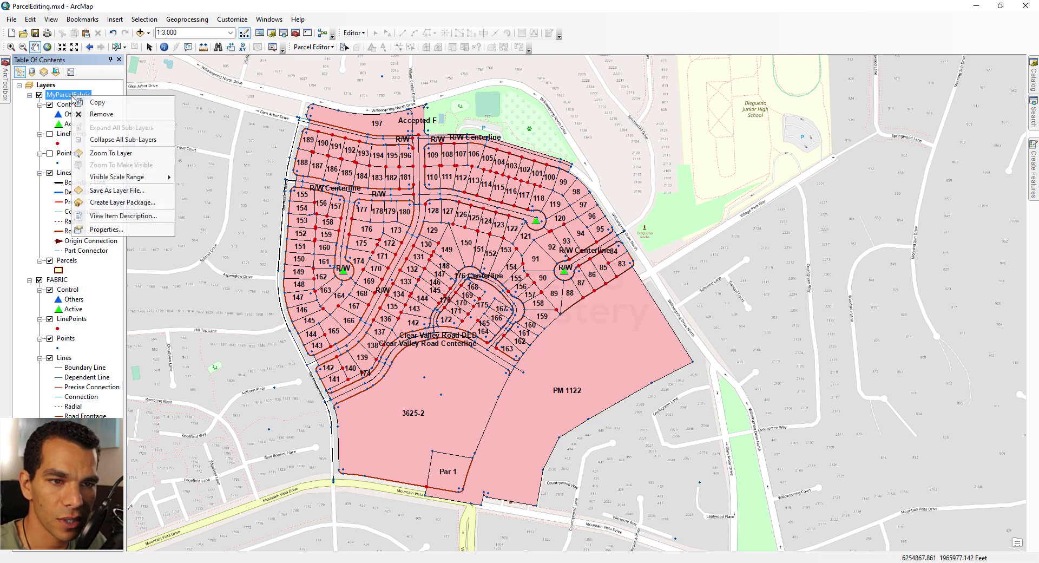
pyautogui.click(110, 115)
# - Select the FABRIC layer and zoom in on the parcels around lots 97, 98 and 119
pyautogui.click(64, 95)
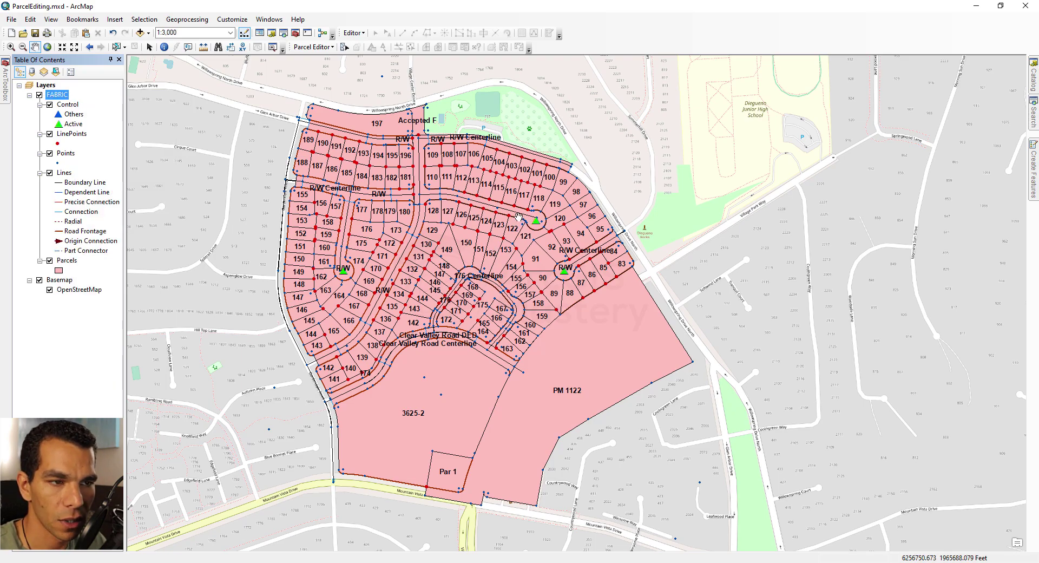
pyautogui.press('z')
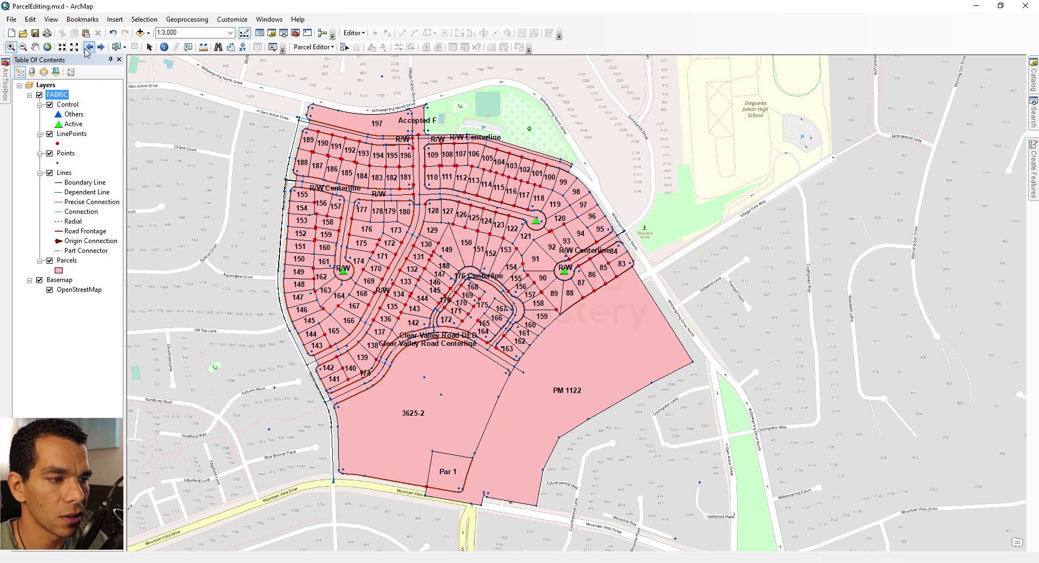
pyautogui.moveTo(552, 181); pyautogui.dragTo(605, 226)
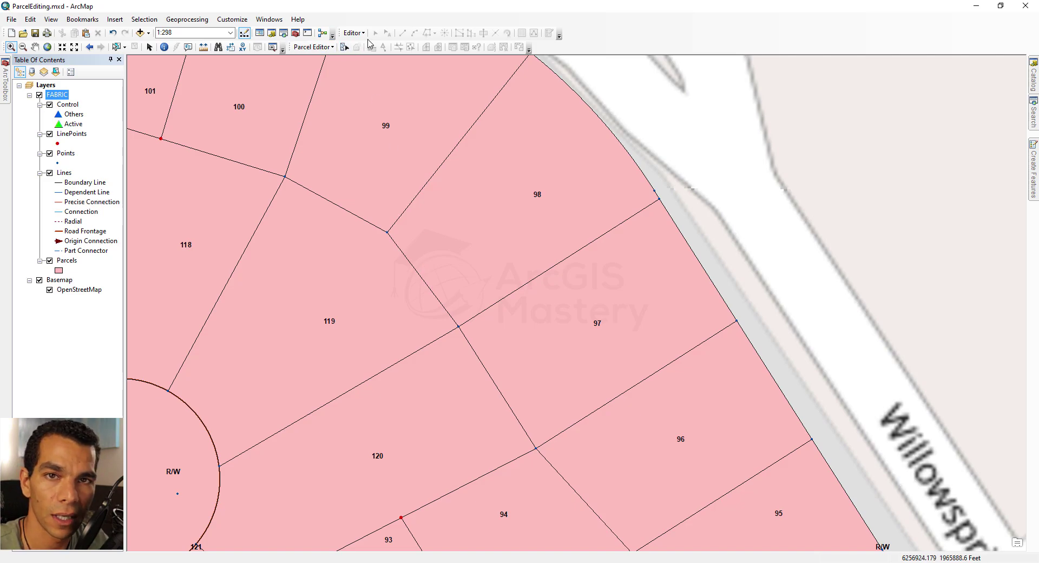
# - Start a parcel editing session on the FABRIC parcel fabric
pyautogui.rightClick(625, 41)
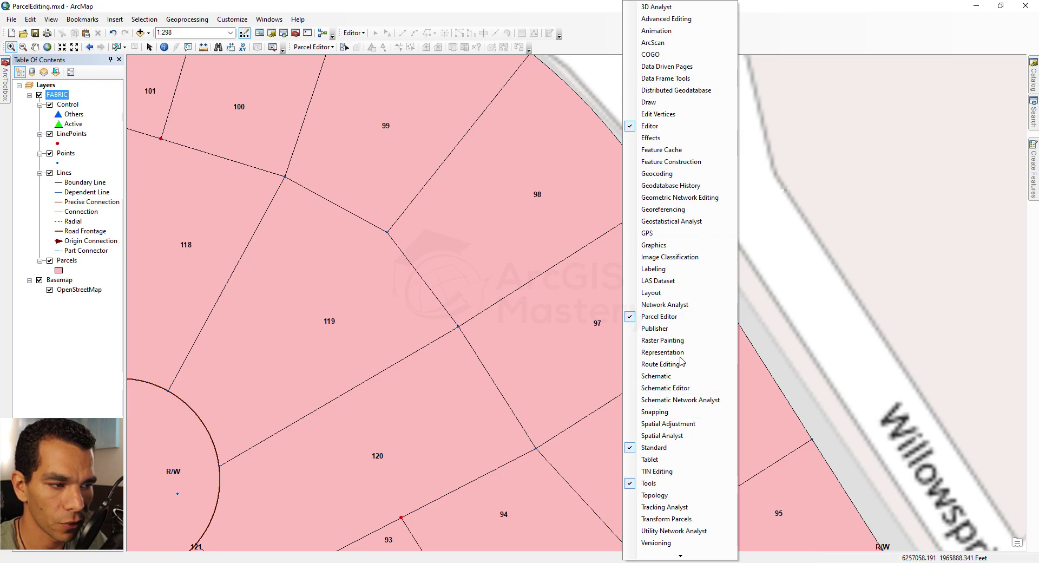
pyautogui.click(328, 49)
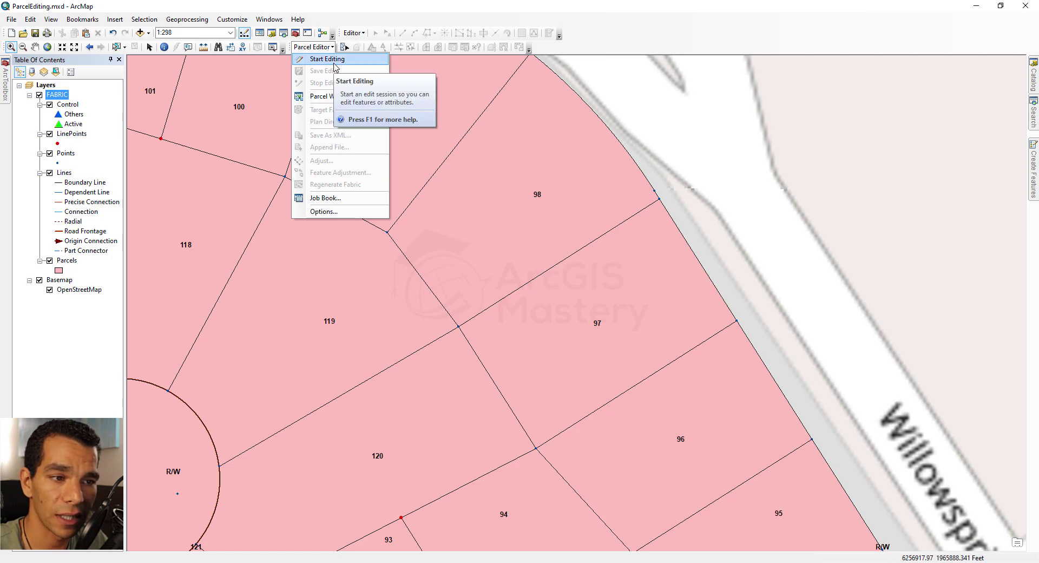
pyautogui.click(334, 63)
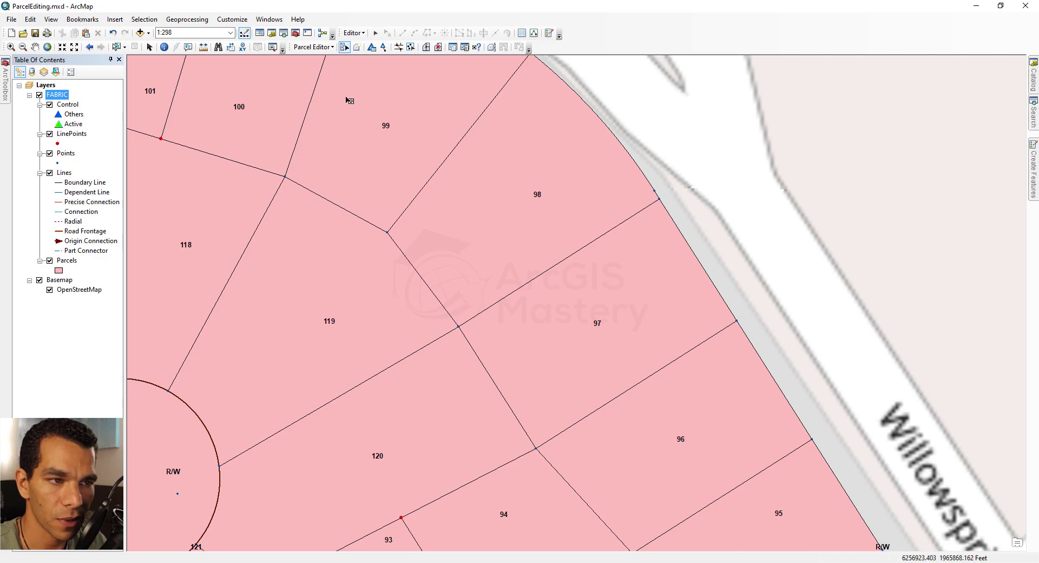
# - Open the plan directory of the fabric and list all its plans
pyautogui.click(314, 47)
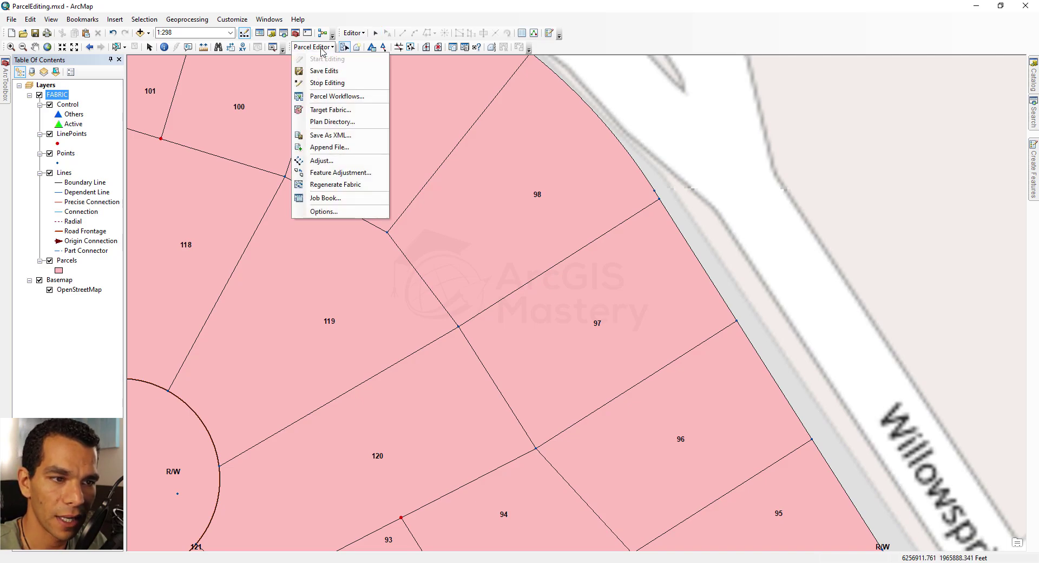
pyautogui.click(335, 125)
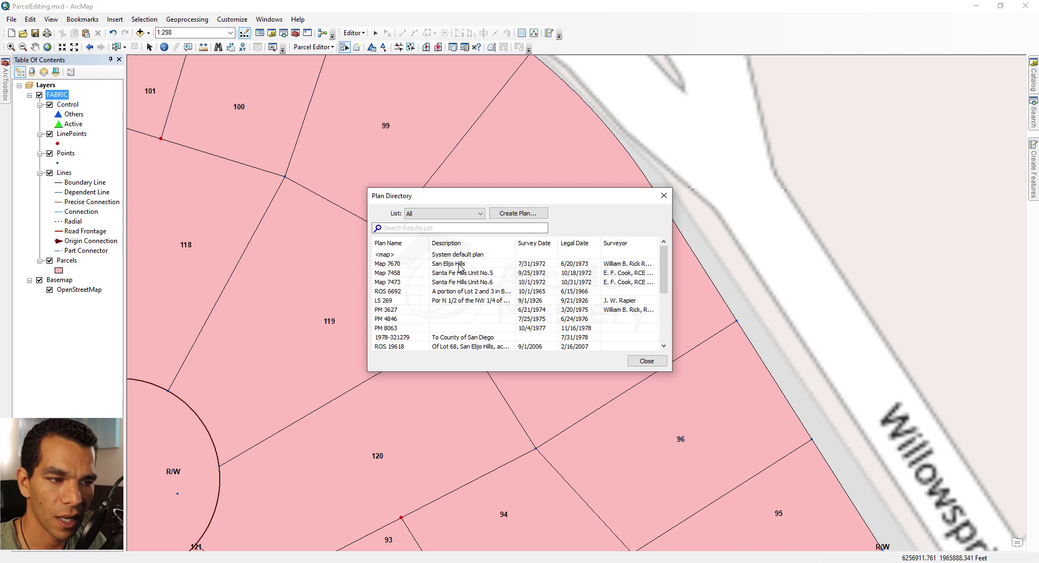
pyautogui.scroll(-4, 471, 281)
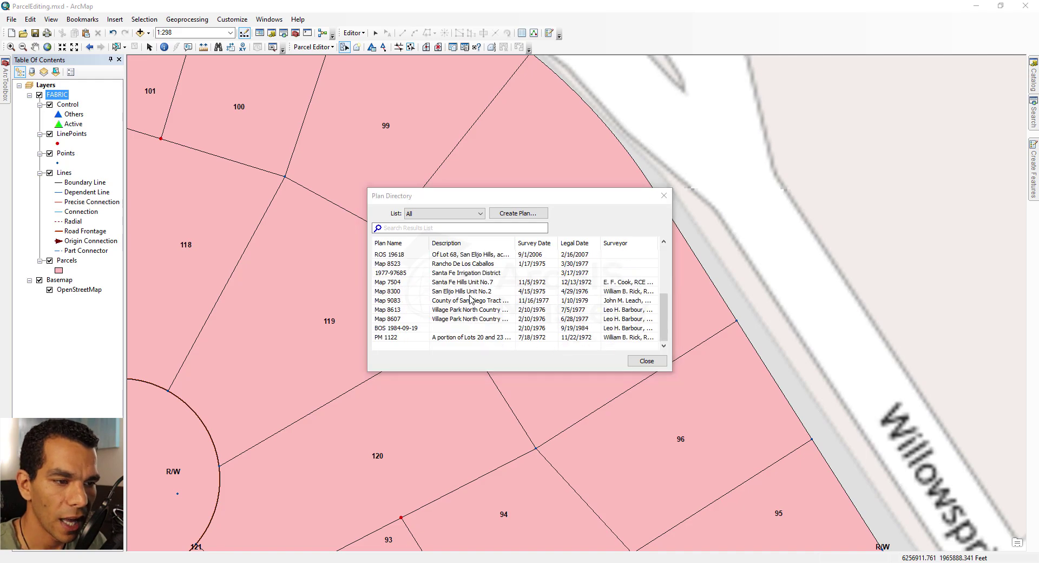
pyautogui.click(461, 214)
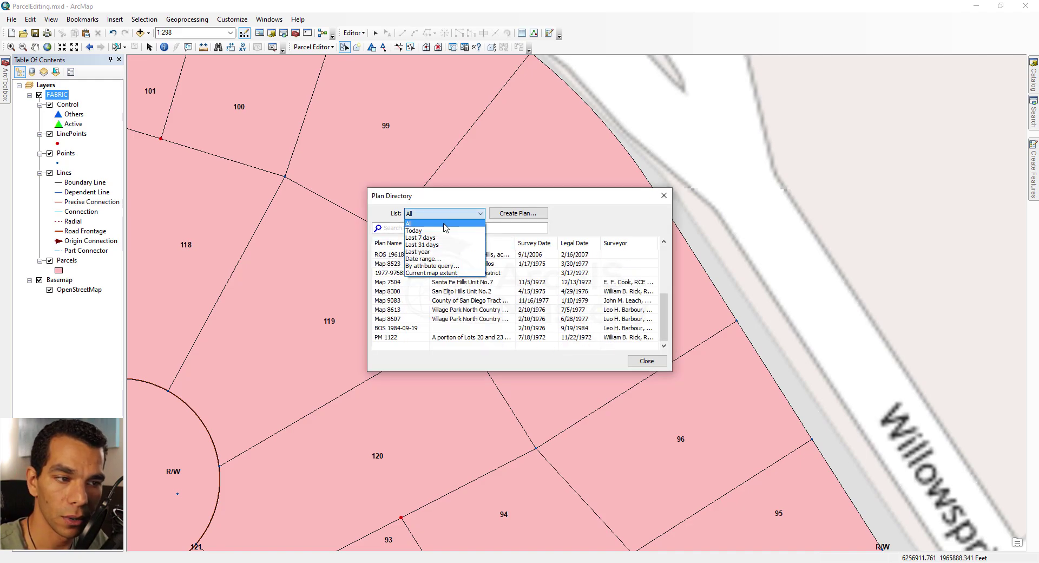
pyautogui.click(445, 224)
# - Start creating a new plan in the plan directory and name it ArcGISMasteryPlan
pyautogui.click(521, 215)
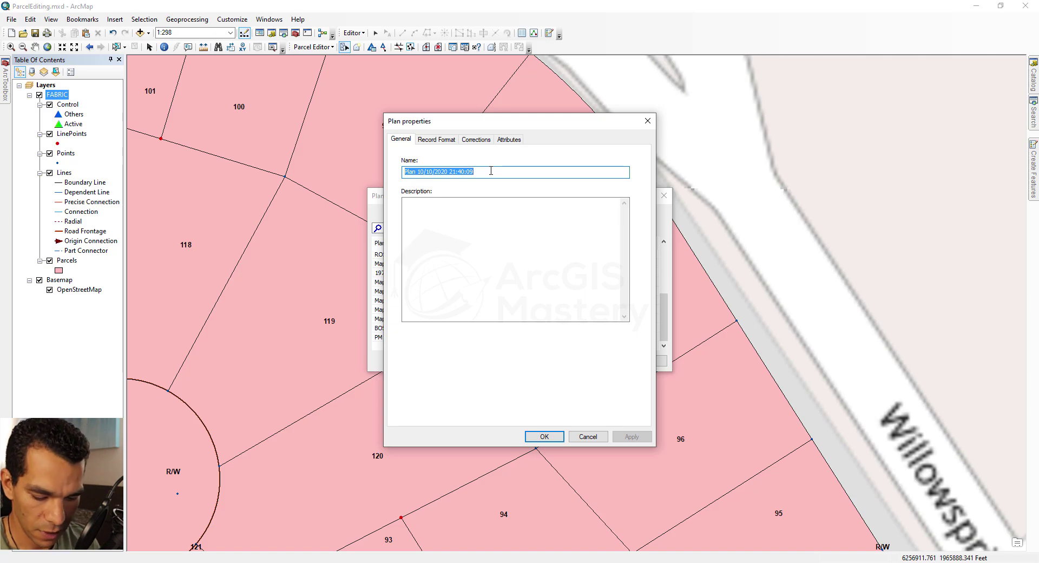
pyautogui.write('ArcGIS')
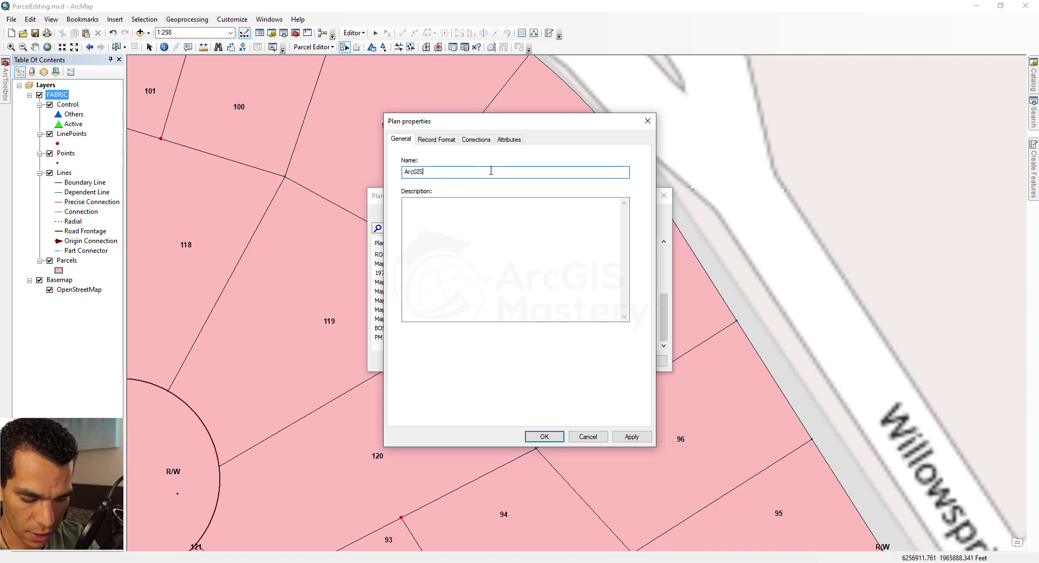
pyautogui.write('MAsteryPl')
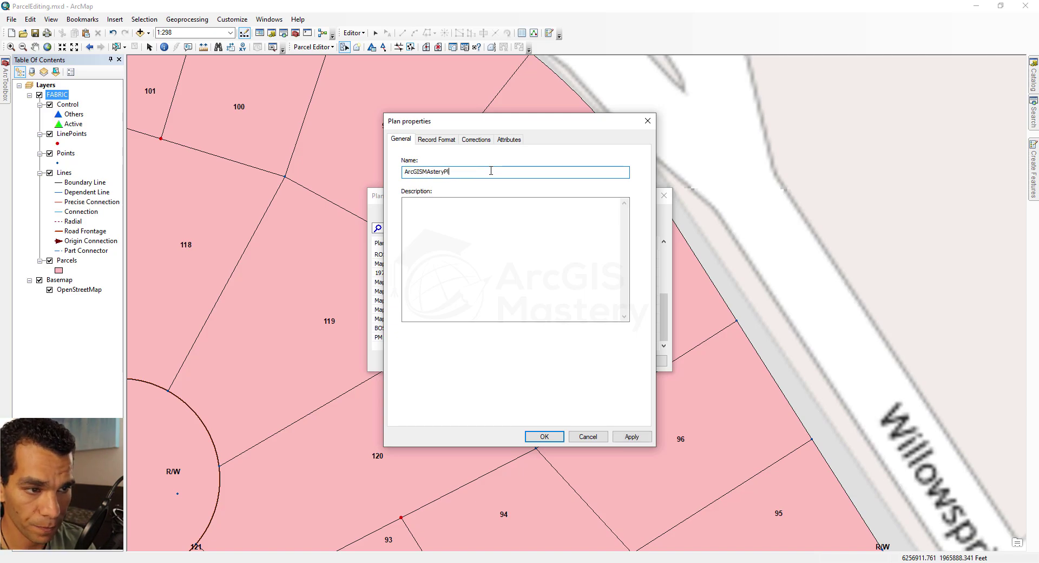
pyautogui.write('an')
# - Review the new plan's record format and corrections, and fill in its attributes: surveyor's name, company AGM and survey date 10/10/2020
pyautogui.click(437, 142)
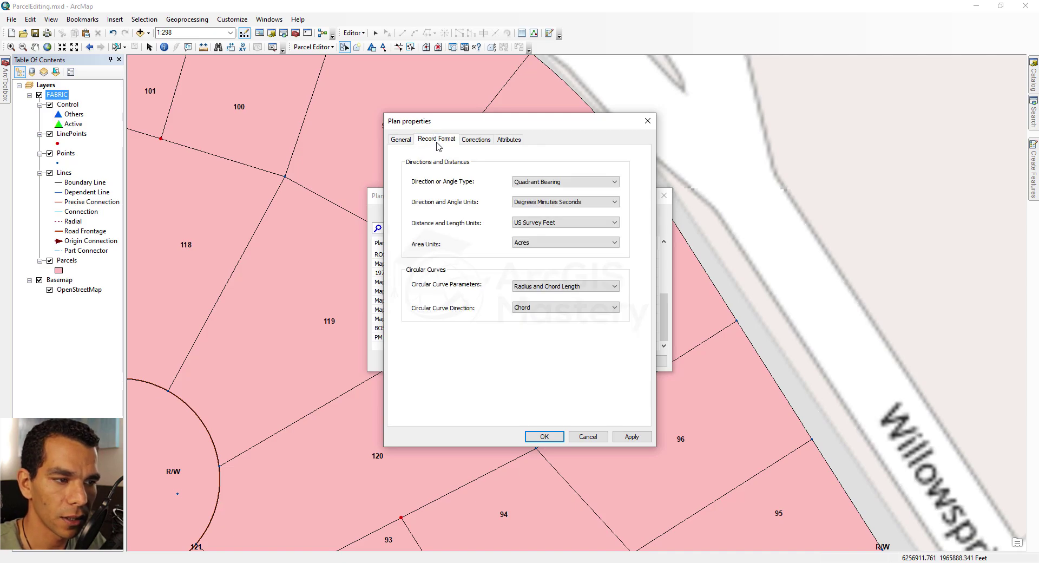
pyautogui.click(474, 142)
pyautogui.click(506, 142)
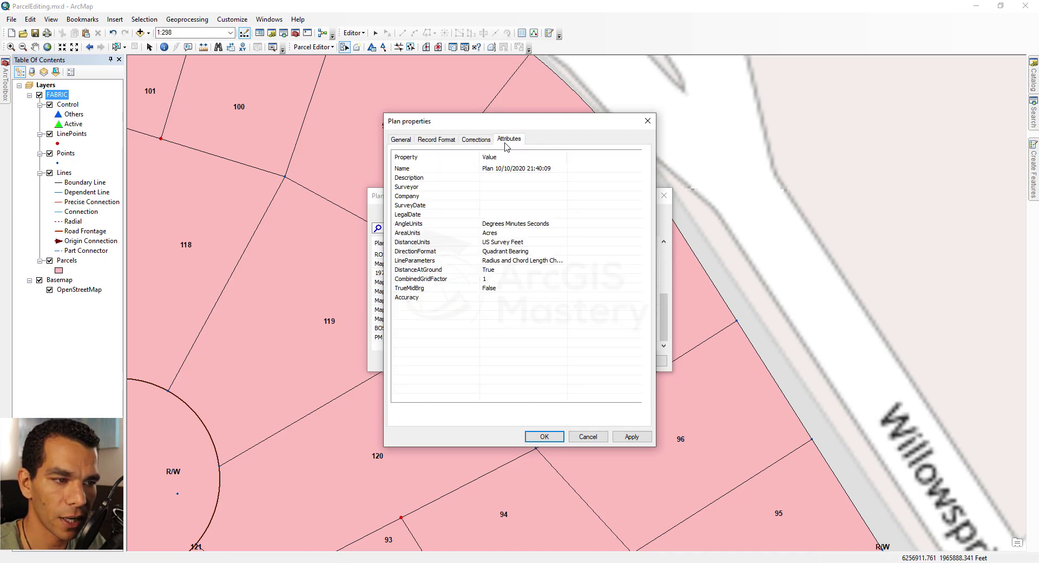
pyautogui.click(505, 187)
pyautogui.write('Asses')
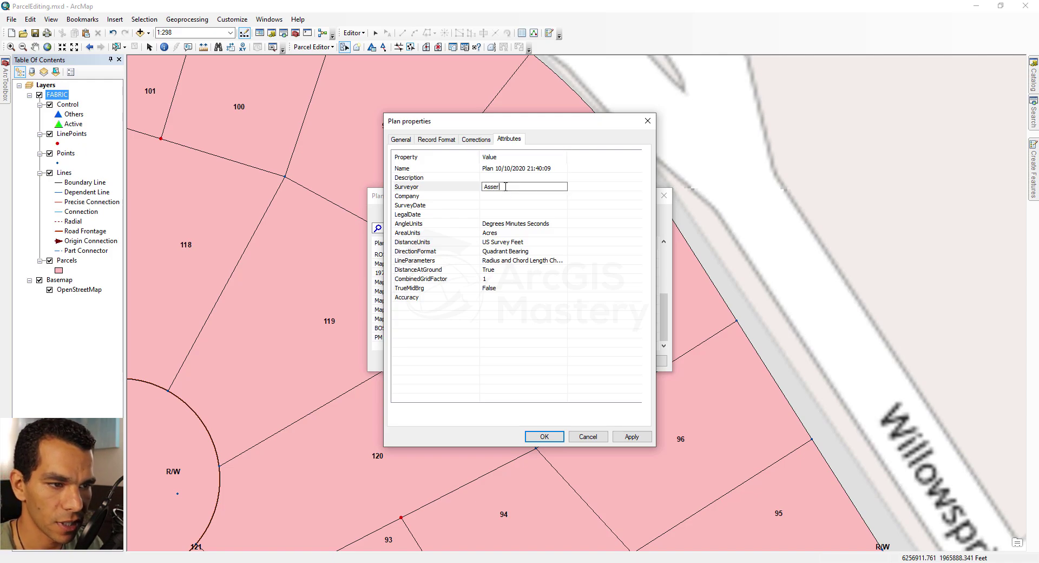
pyautogui.press('Return')
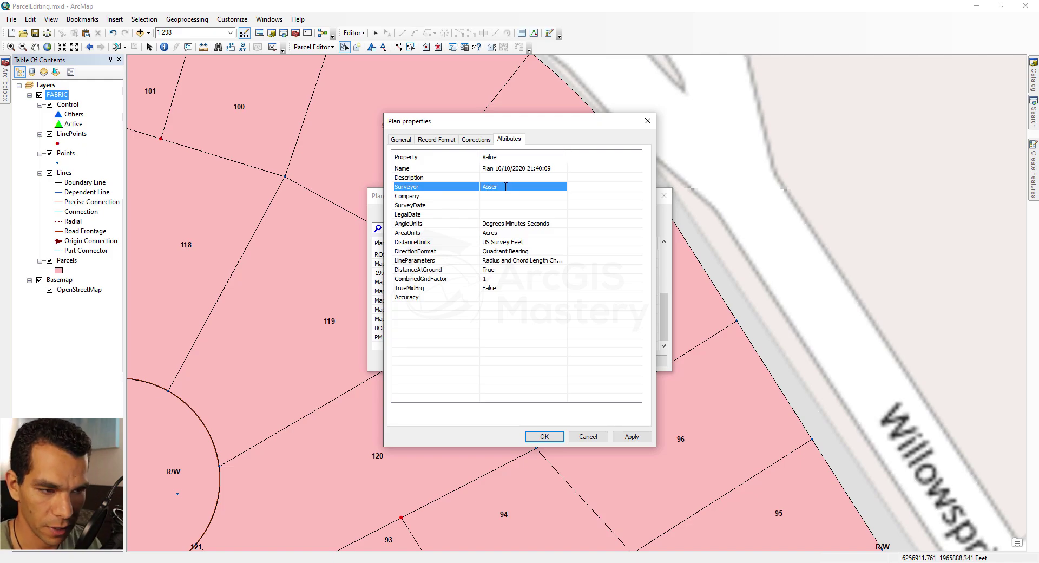
pyautogui.click(503, 196)
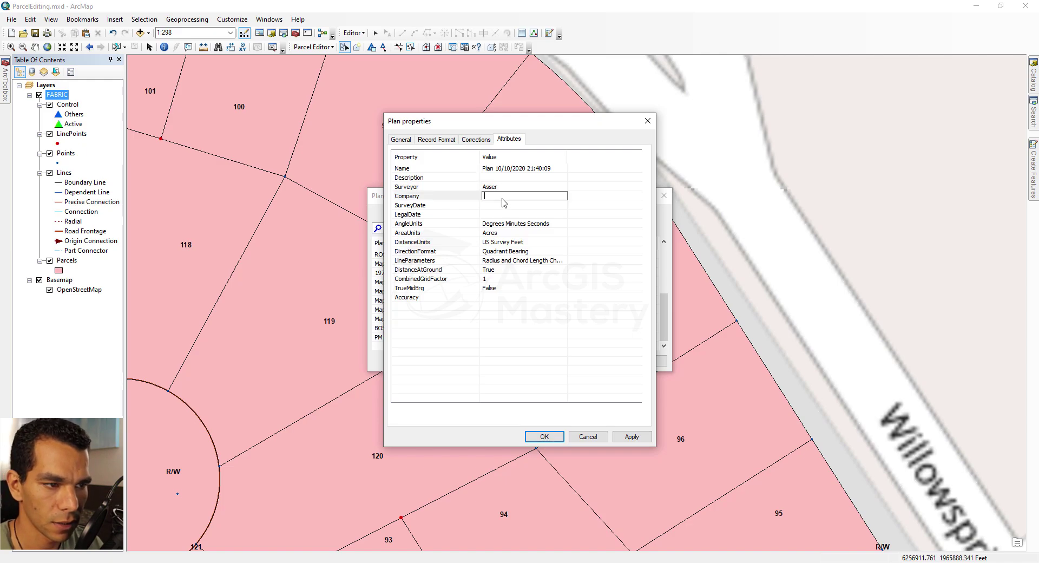
pyautogui.write('AGM')
pyautogui.click(517, 206)
pyautogui.write('10/10/2020')
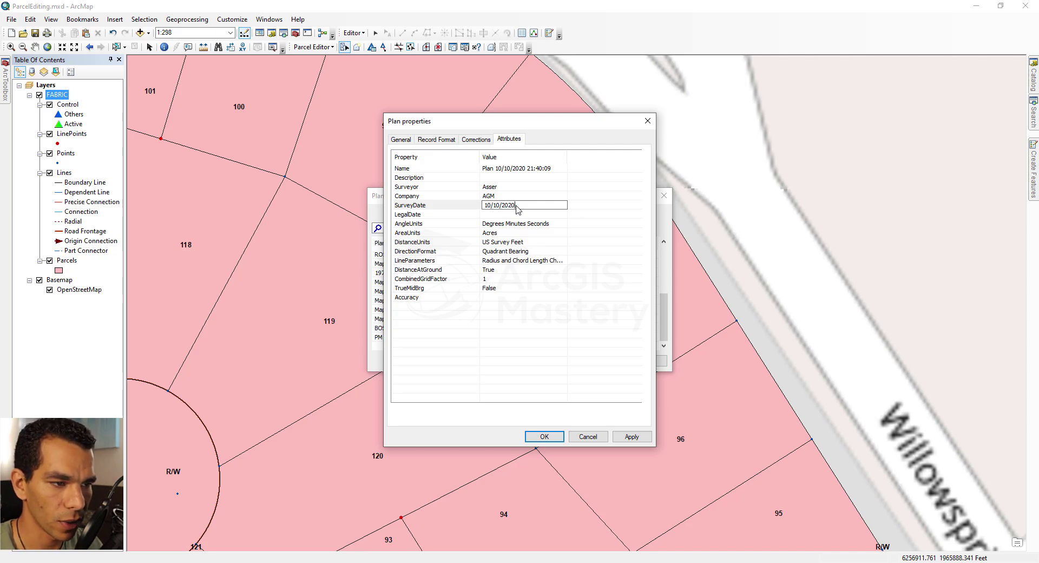
pyautogui.click(514, 215)
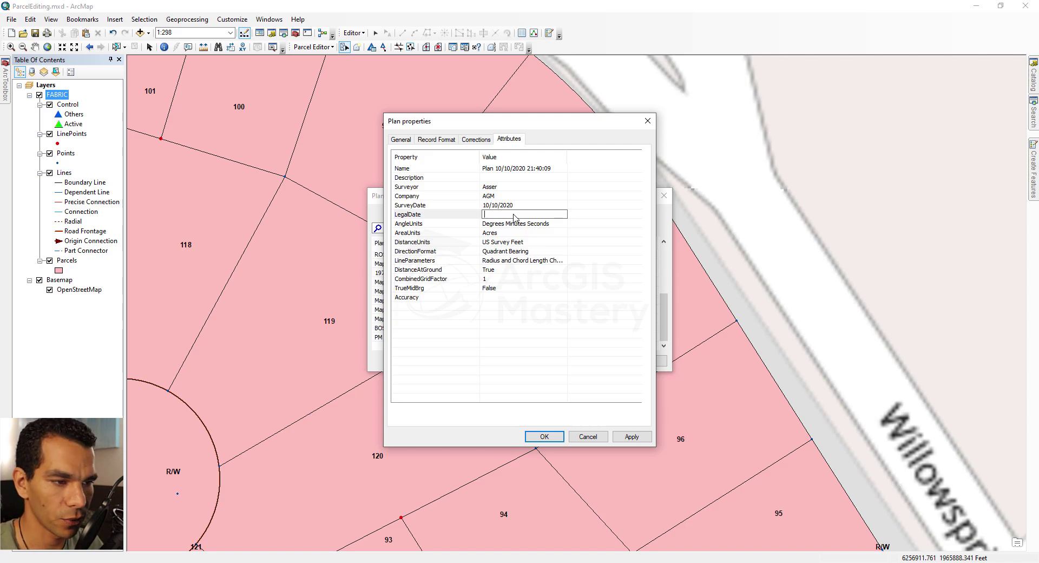
pyautogui.press('Up')
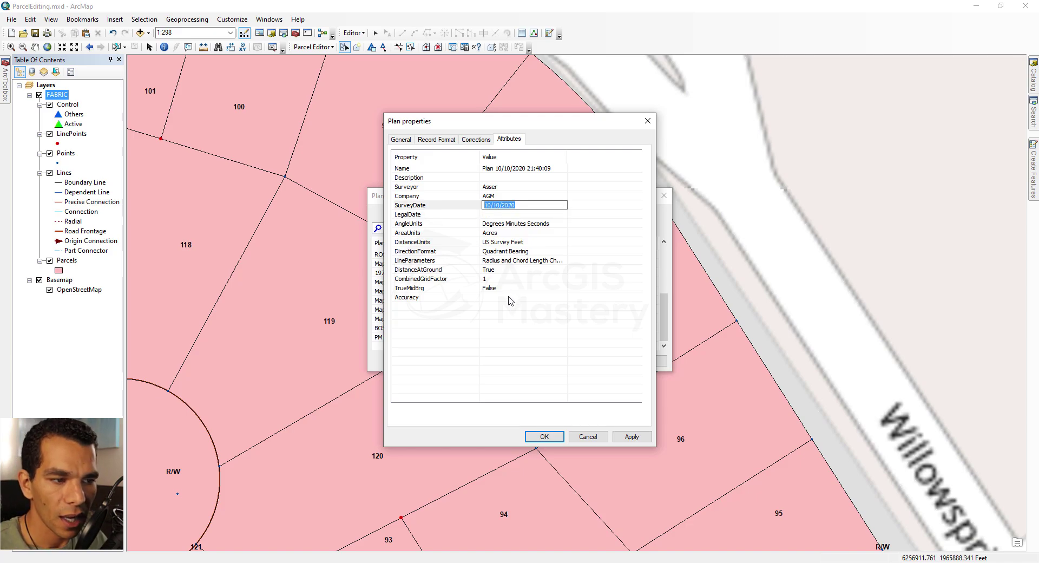
# - Set the new plan's accuracy to 3 - 1908 to 1980 and confirm its creation
pyautogui.click(509, 298)
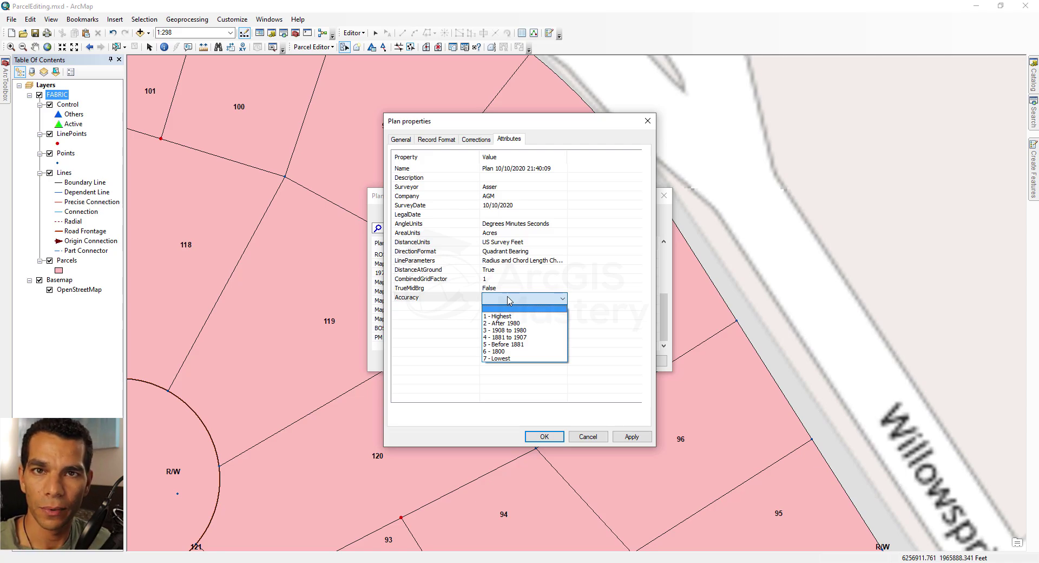
pyautogui.click(525, 330)
pyautogui.click(543, 436)
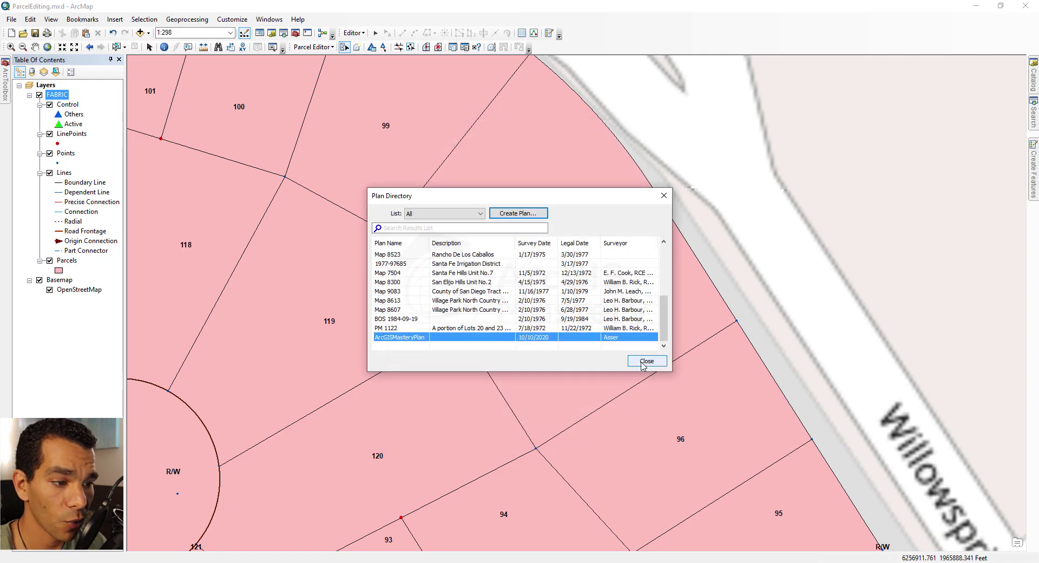
# - Close the plan directory and save the parcel edits
pyautogui.click(646, 361)
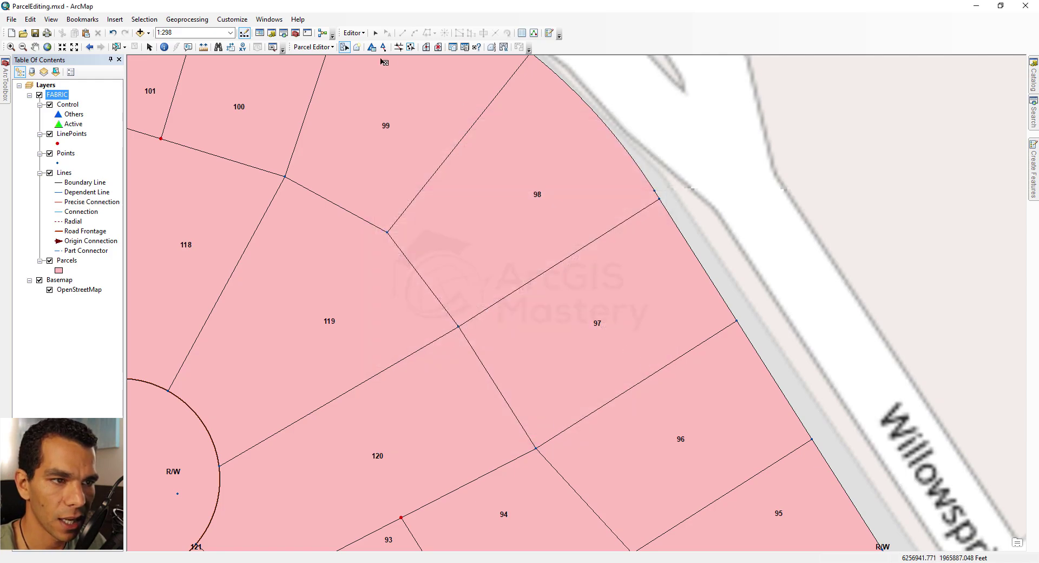
pyautogui.click(324, 47)
pyautogui.click(326, 71)
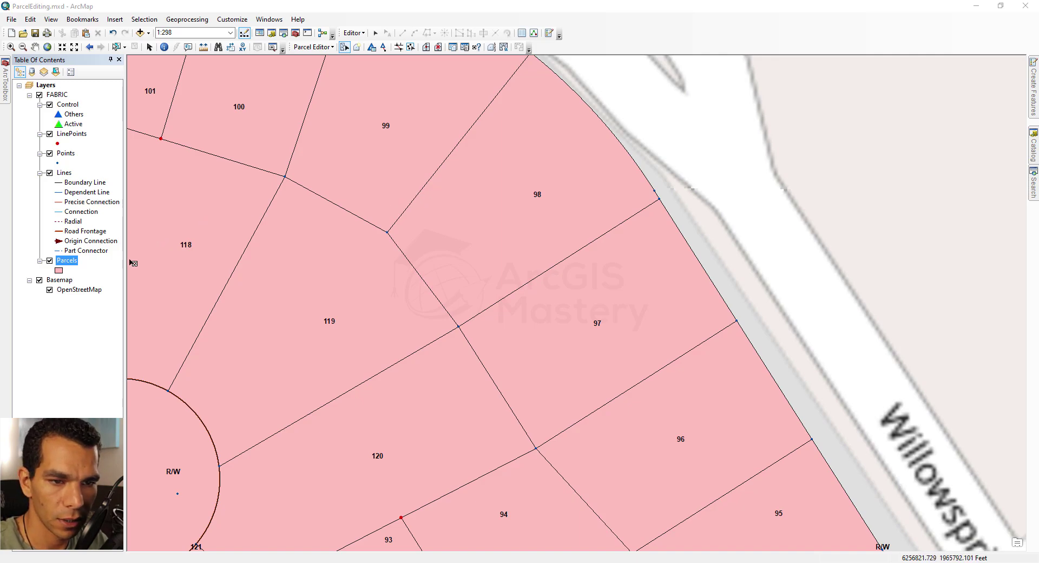
# - Organize the feature templates of the Parcels layer and create a new template for Parcels only
pyautogui.rightClick(71, 265)
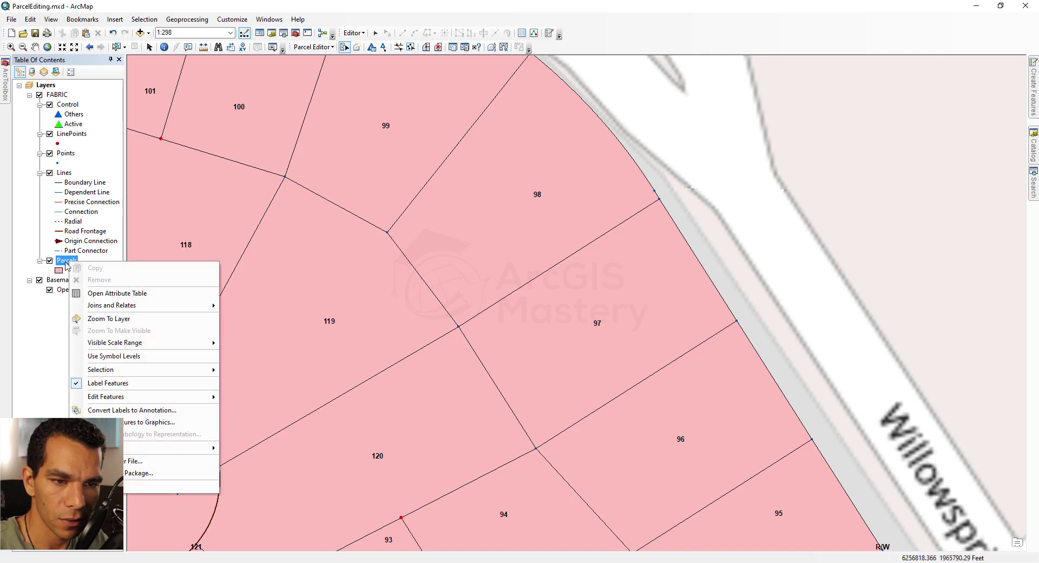
pyautogui.moveTo(159, 401)
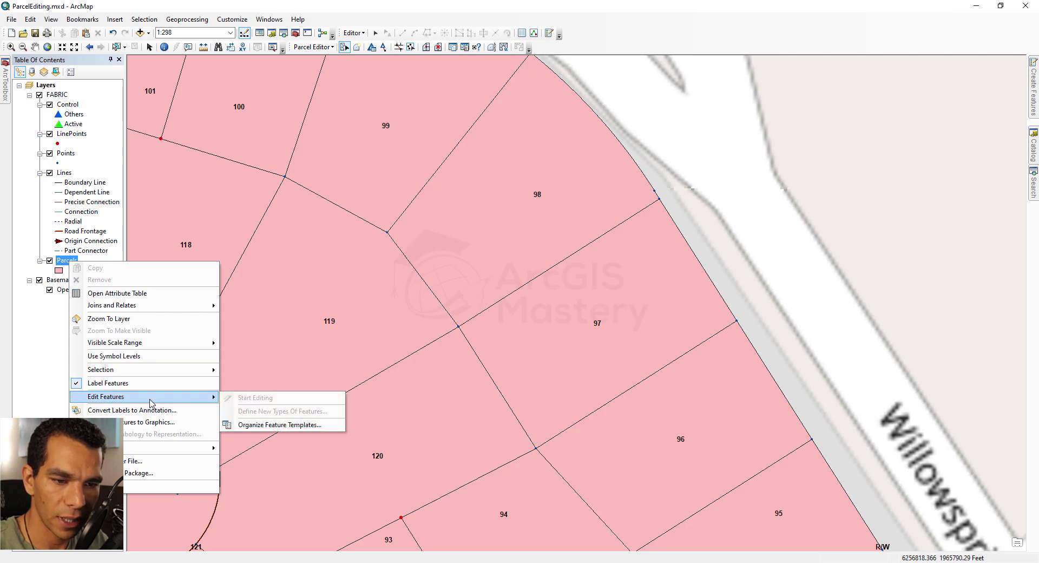
pyautogui.click(286, 425)
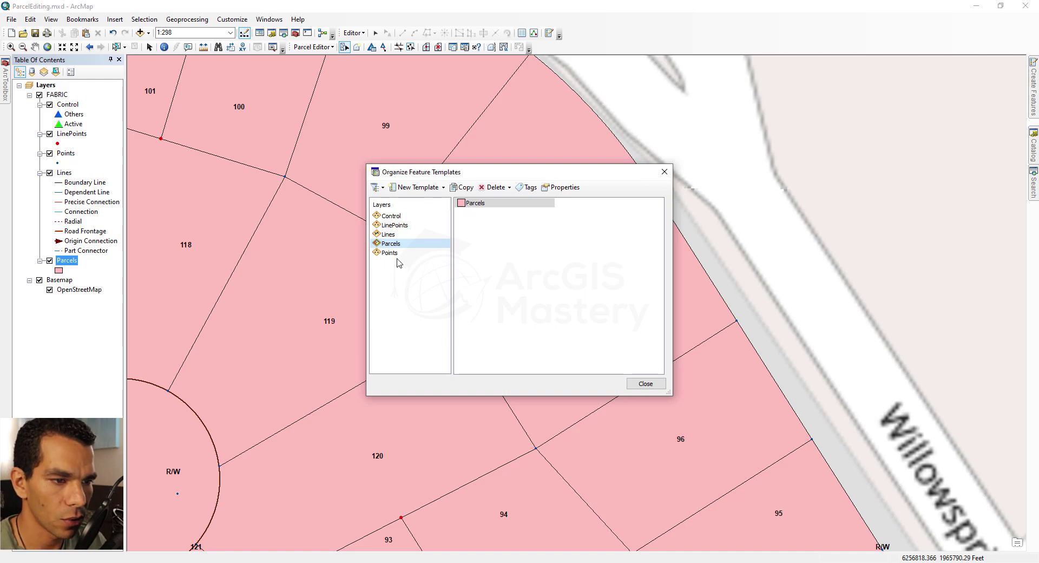
pyautogui.click(410, 188)
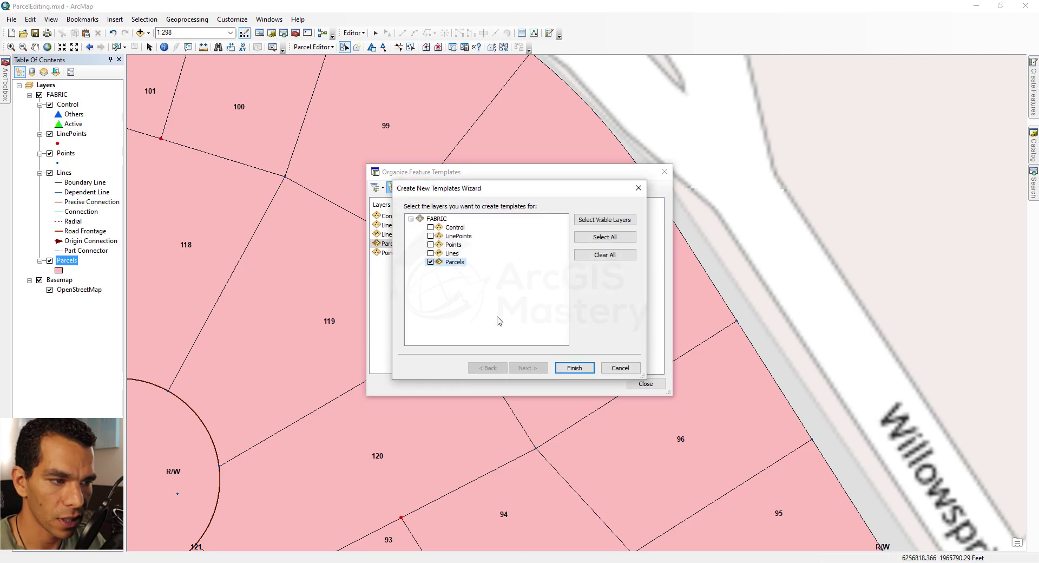
pyautogui.click(571, 369)
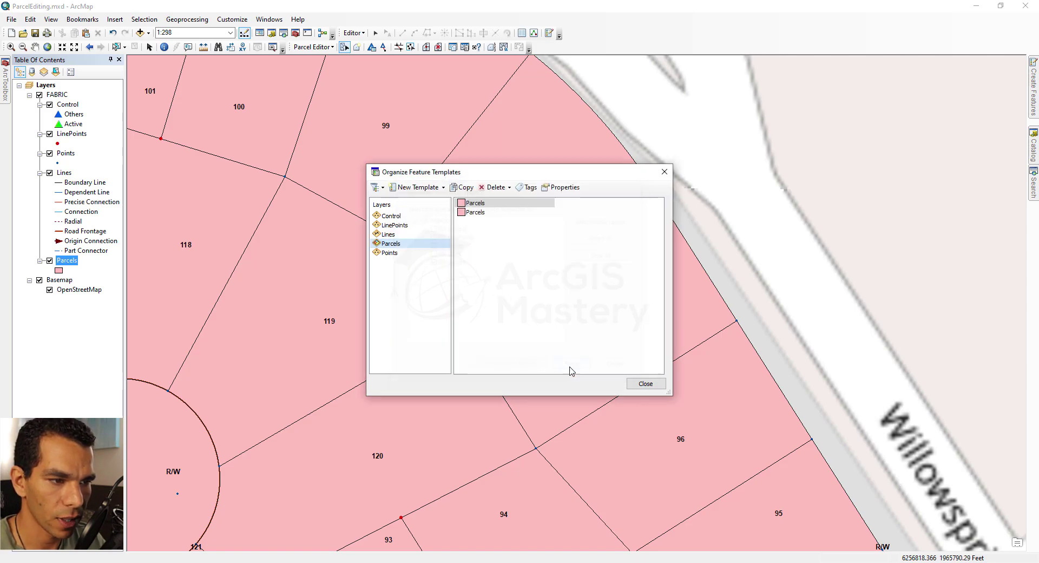
# - Open the properties of the newly added second Parcels template and rename it AGMParcels
pyautogui.click(481, 214)
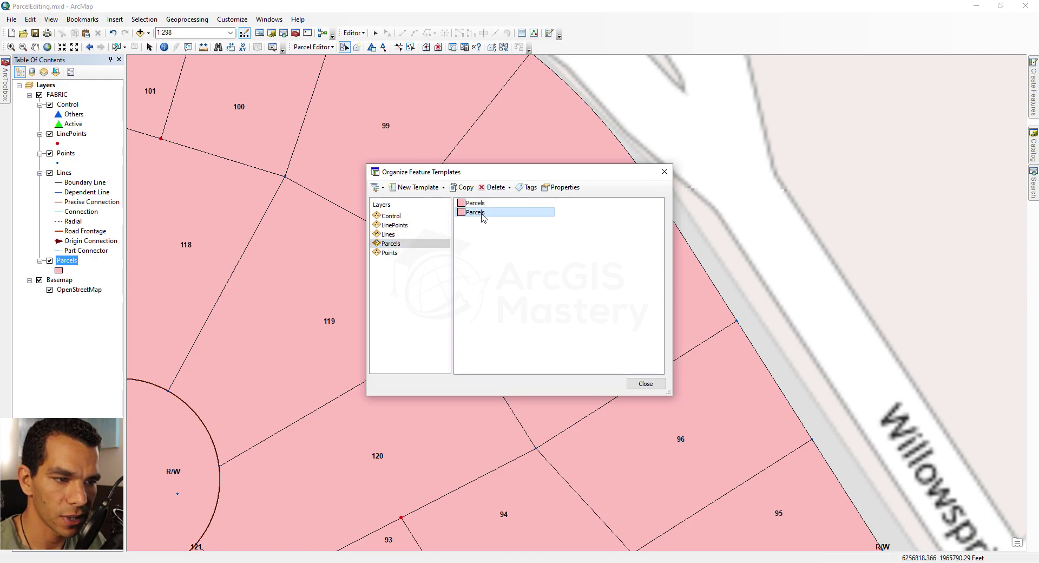
pyautogui.rightClick(483, 218)
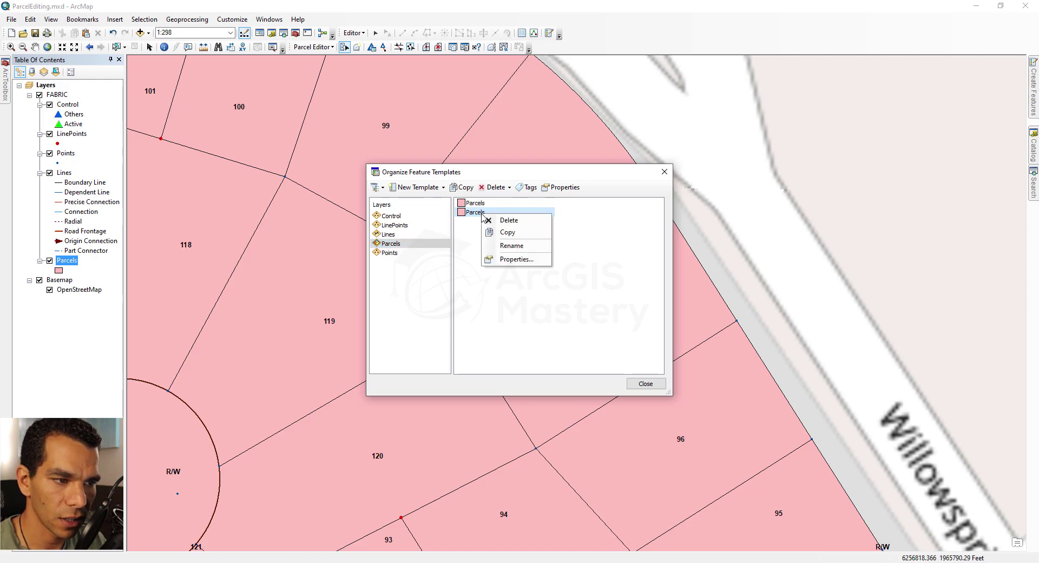
pyautogui.click(514, 259)
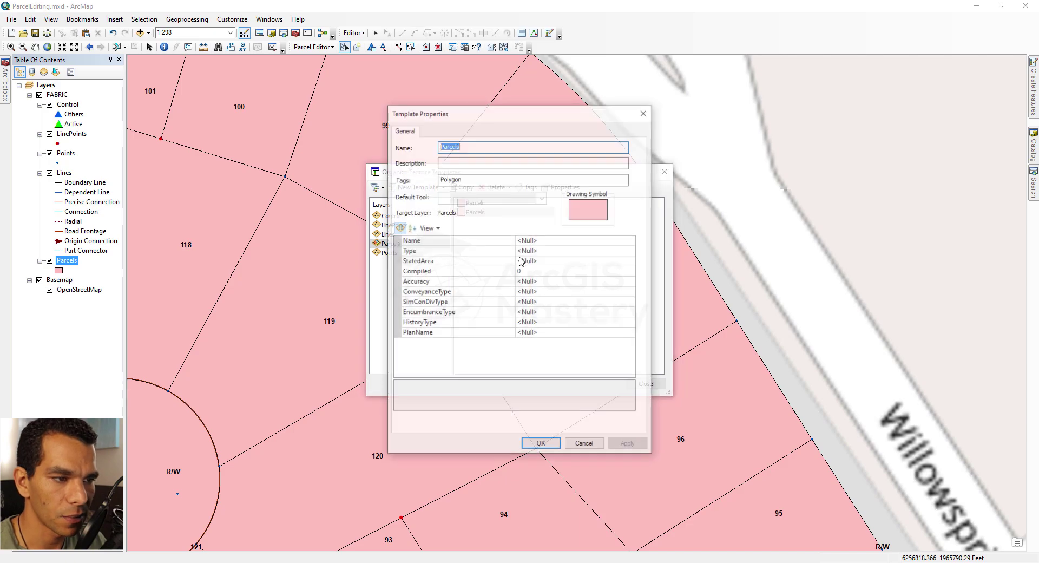
pyautogui.write('Parcels')
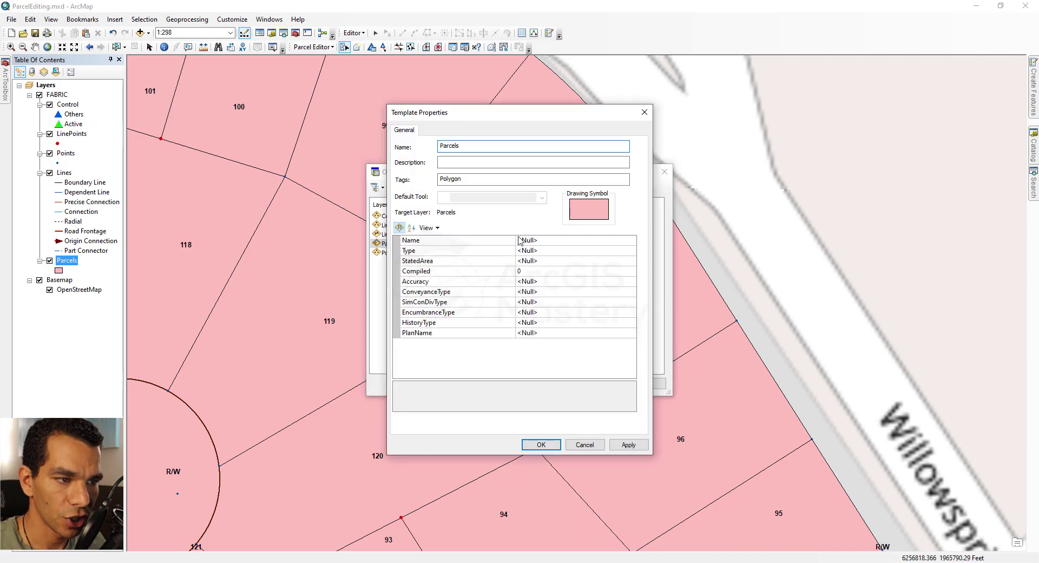
pyautogui.press('Home')
pyautogui.write('AGM')
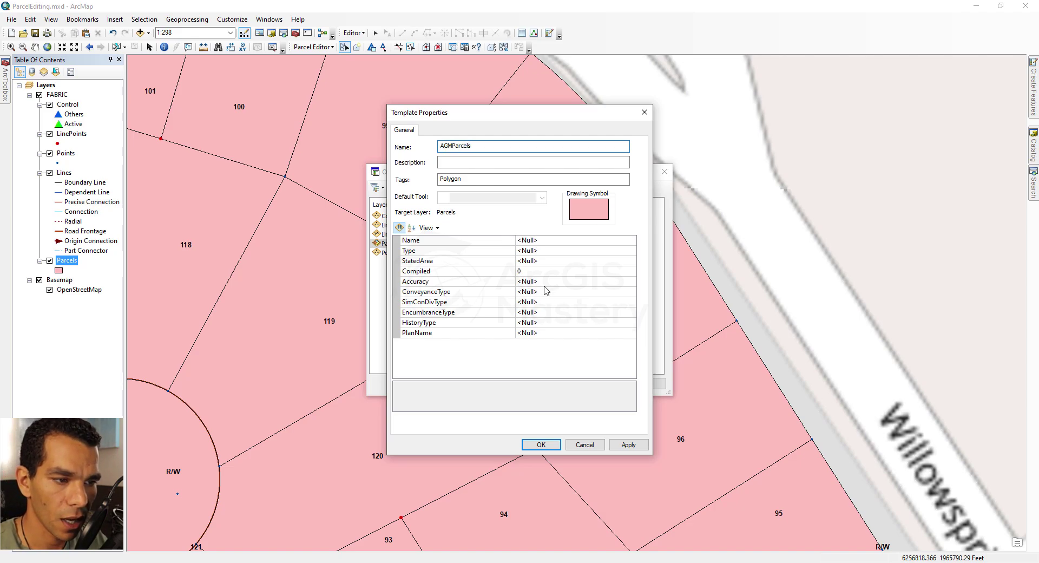
# - Set the AGMParcels template's Type to 24, Accuracy to 3 and PlanName to AGMPlan, confirm it, and save the parcel edits
pyautogui.click(539, 250)
pyautogui.write('24')
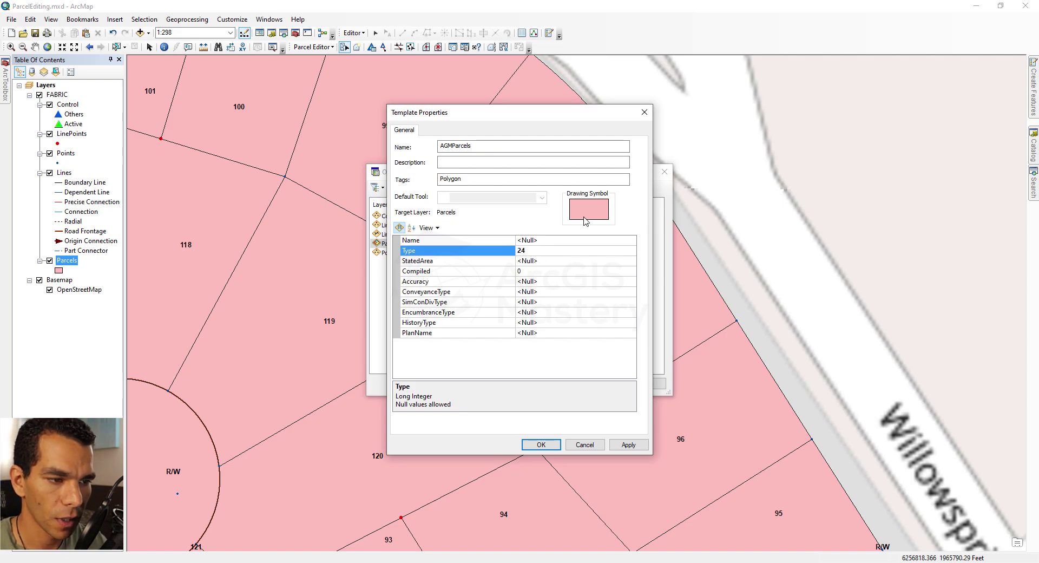
pyautogui.click(542, 282)
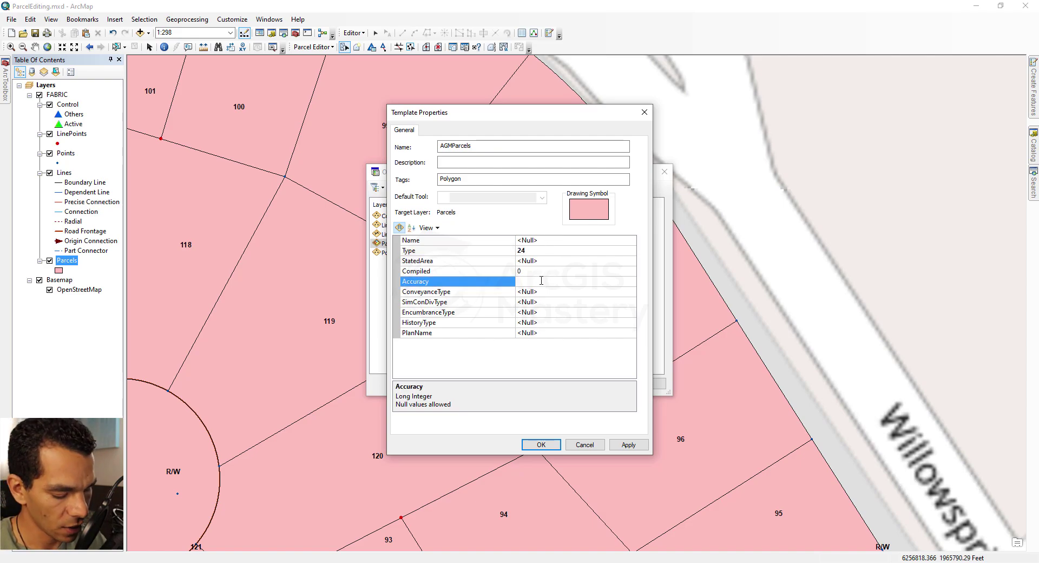
pyautogui.write('3')
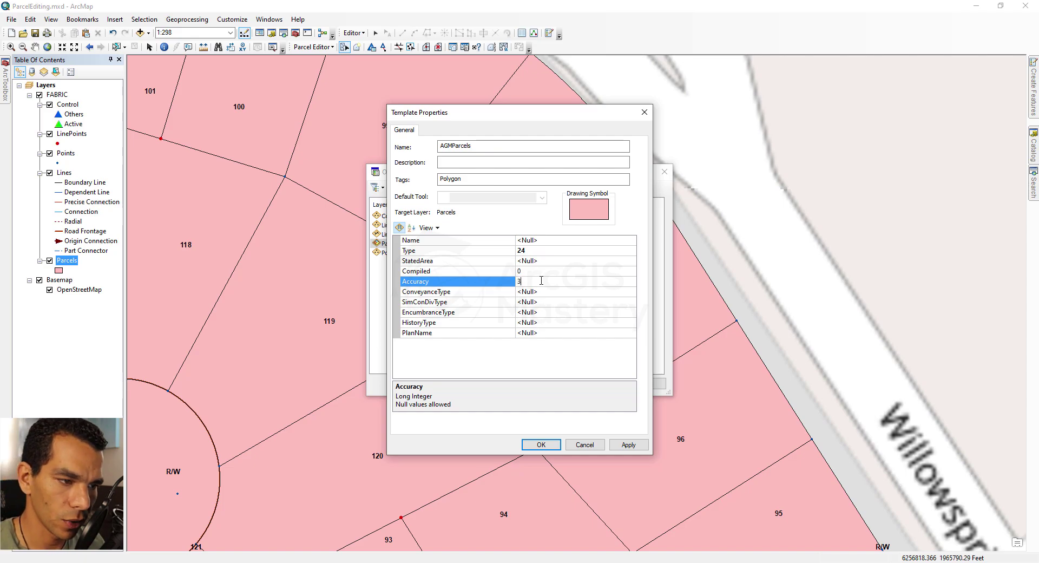
pyautogui.click(544, 332)
pyautogui.write('AGMPlan')
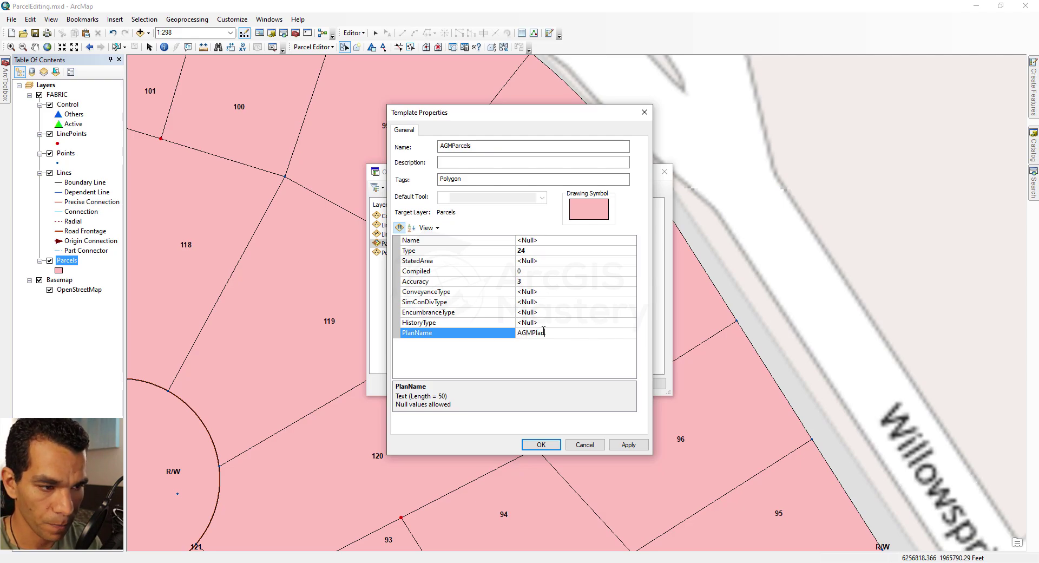
pyautogui.click(540, 445)
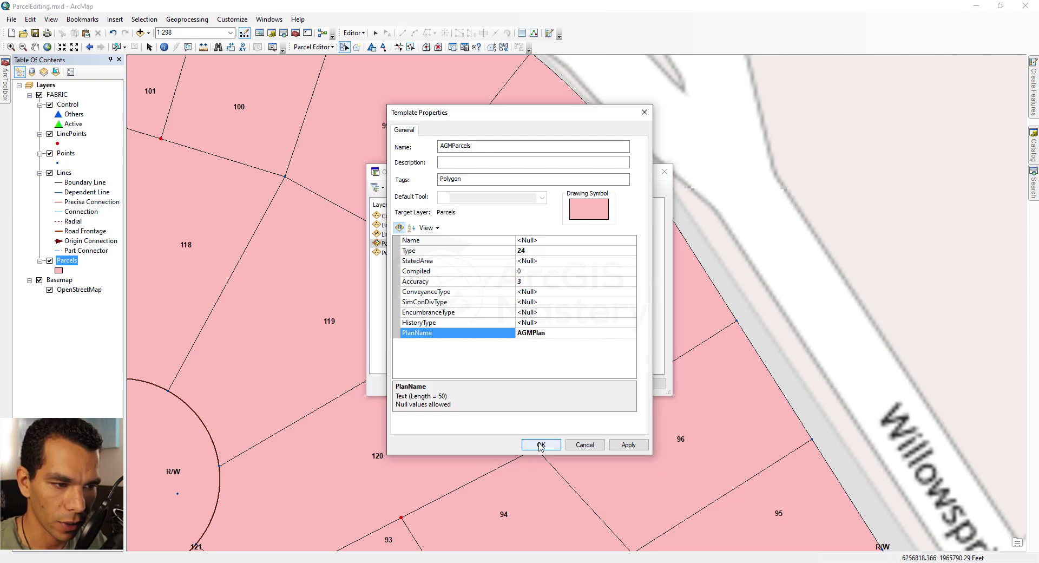
pyautogui.click(540, 444)
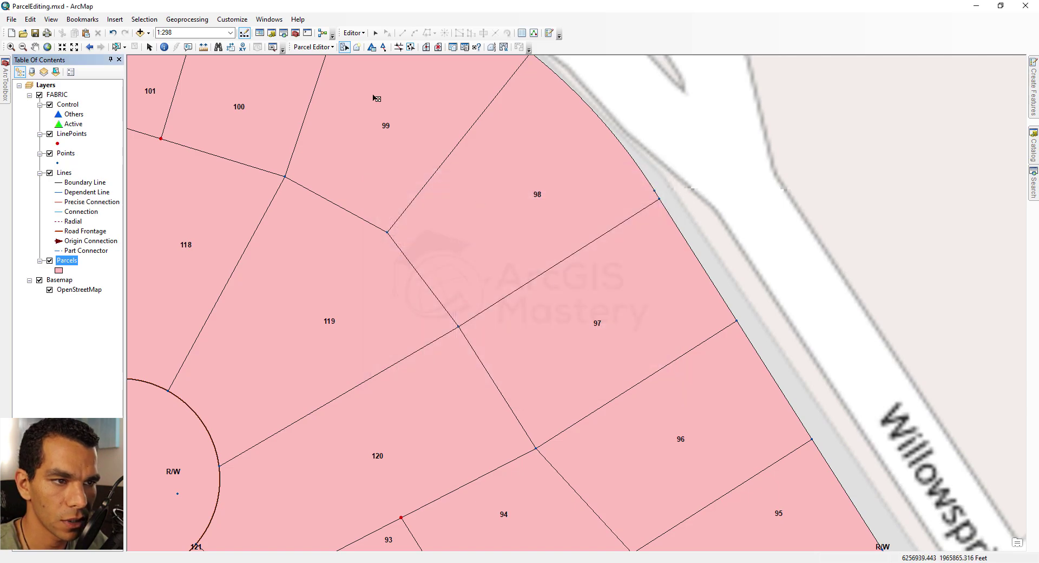
pyautogui.click(313, 47)
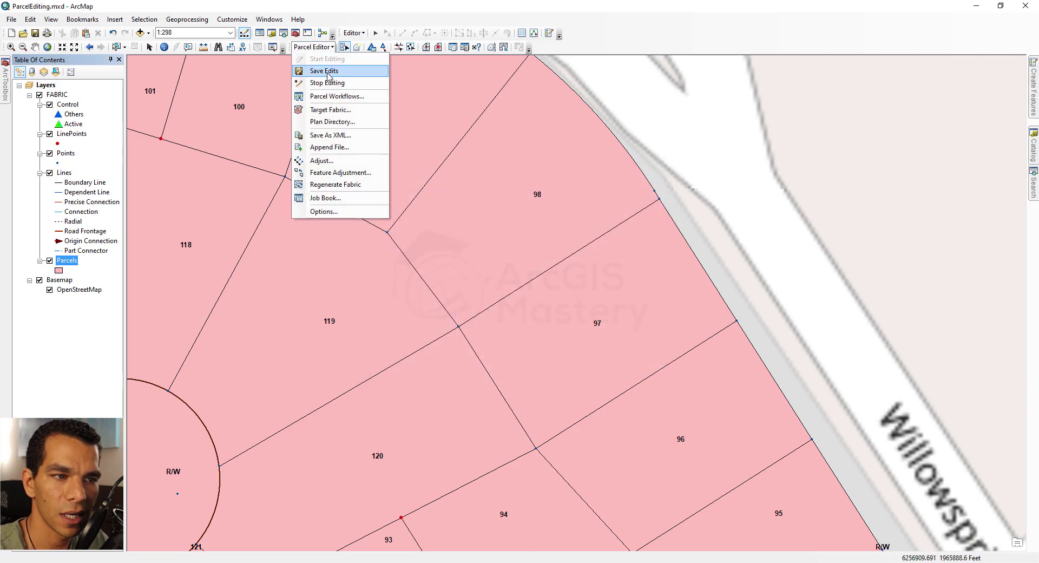
pyautogui.click(325, 71)
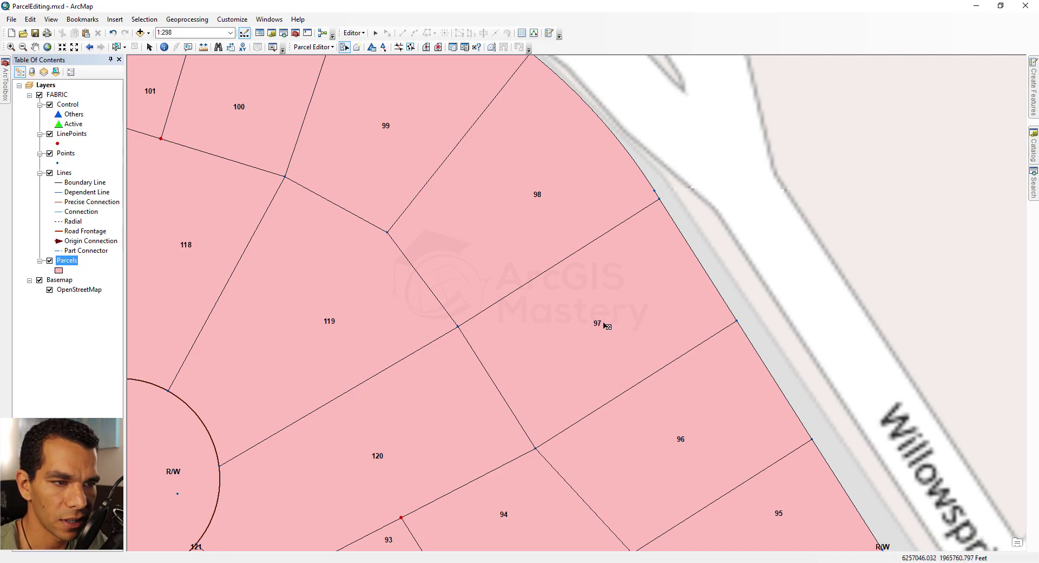
# - Select parcel 97 on the map and unjoin it from the fabric
pyautogui.click(607, 305)
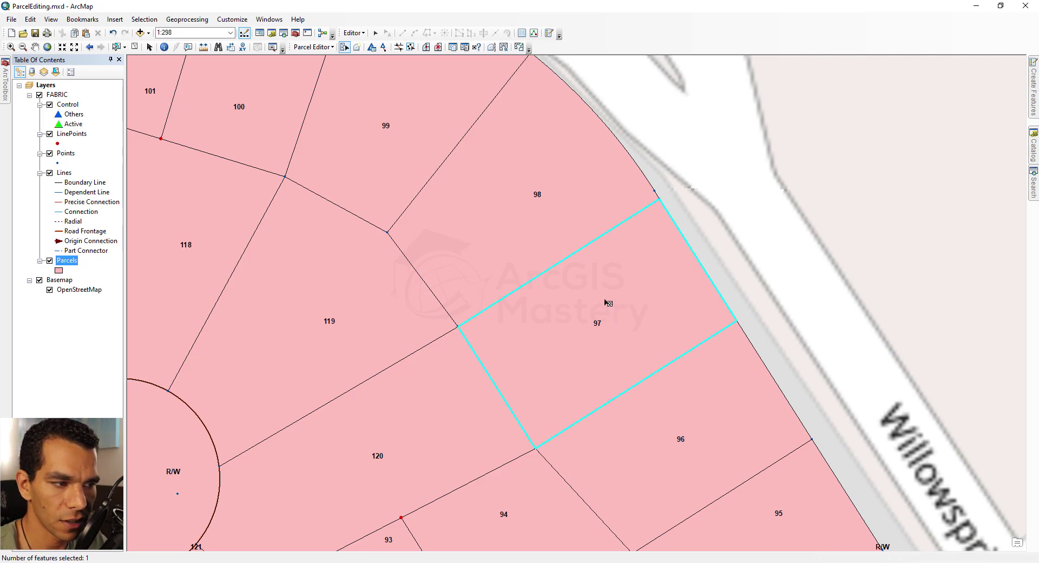
pyautogui.rightClick(605, 301)
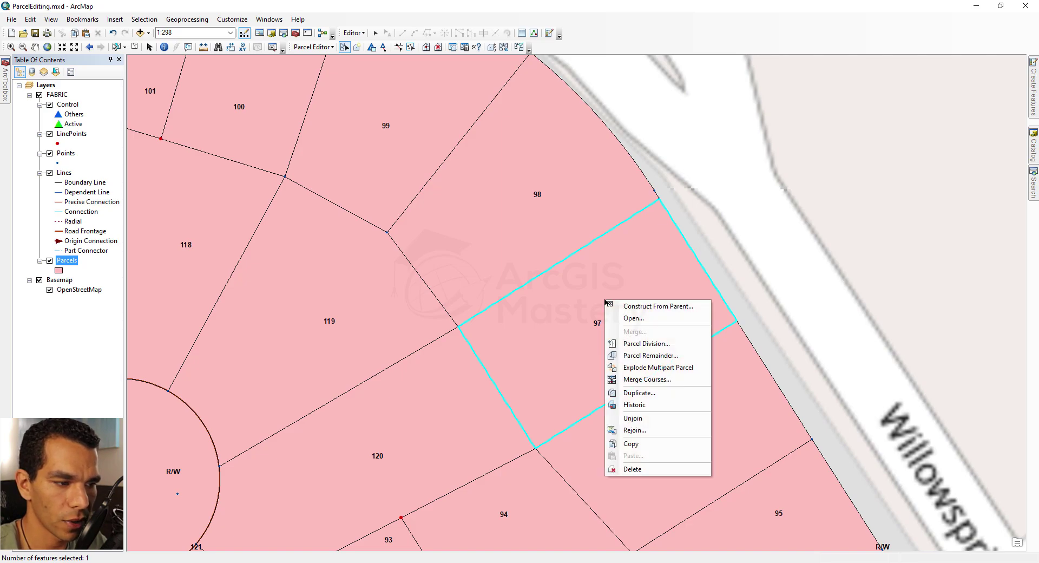
pyautogui.click(649, 419)
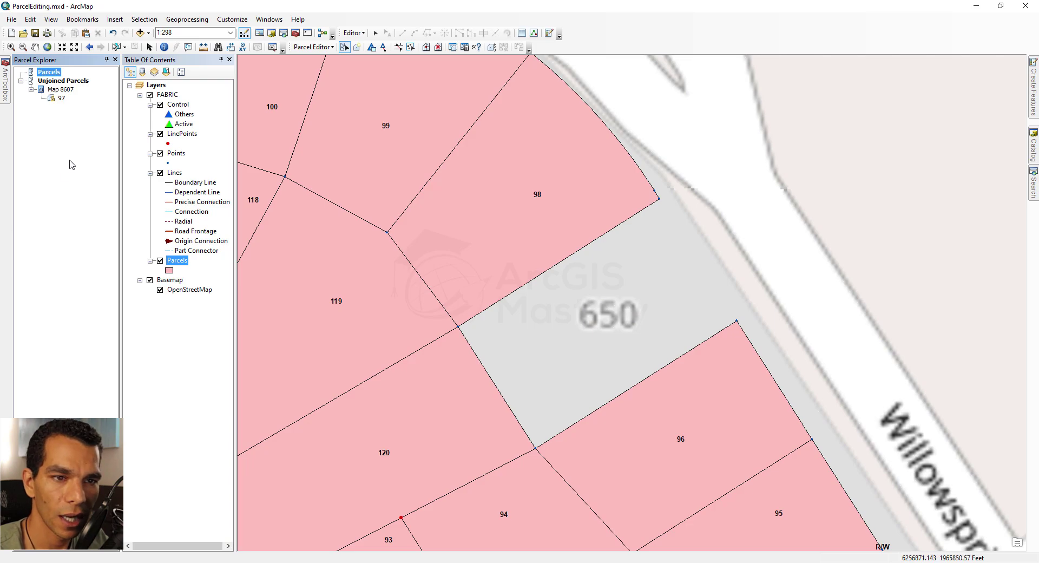
# - Close and reopen the Parcel Explorer and review the commands offered for unjoined parcel 97
pyautogui.click(115, 60)
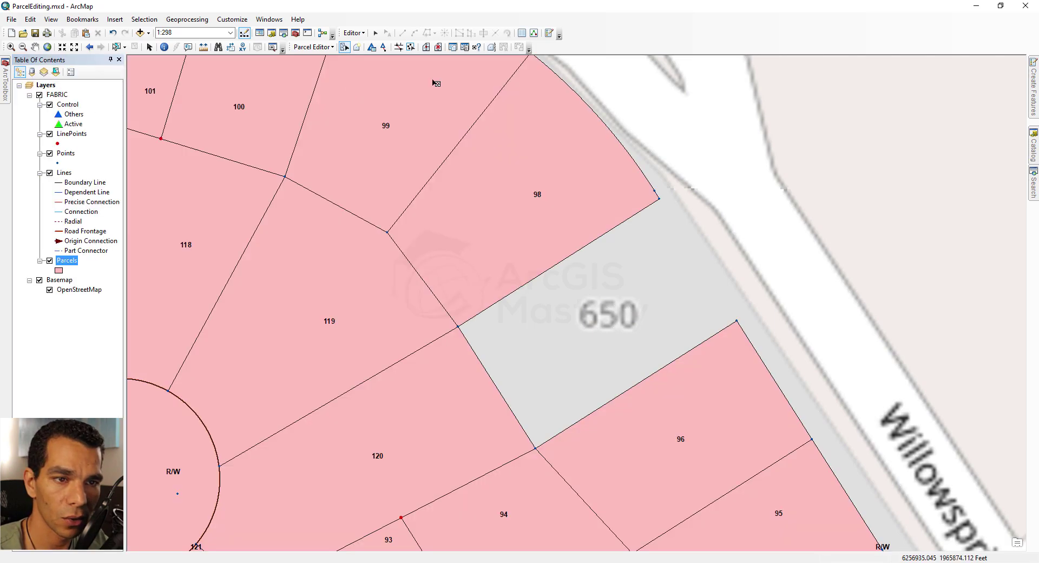
pyautogui.click(465, 47)
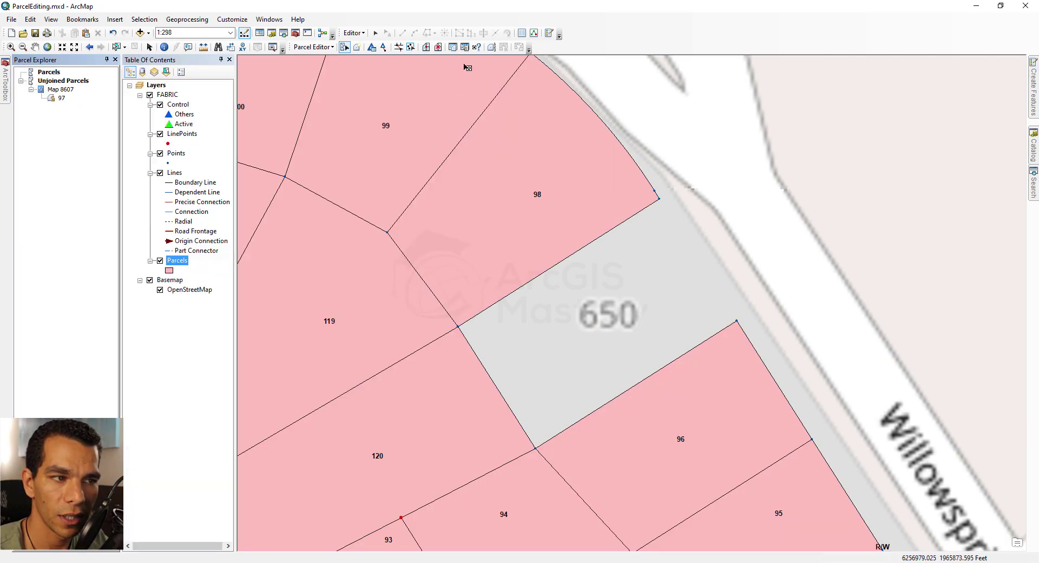
pyautogui.rightClick(62, 100)
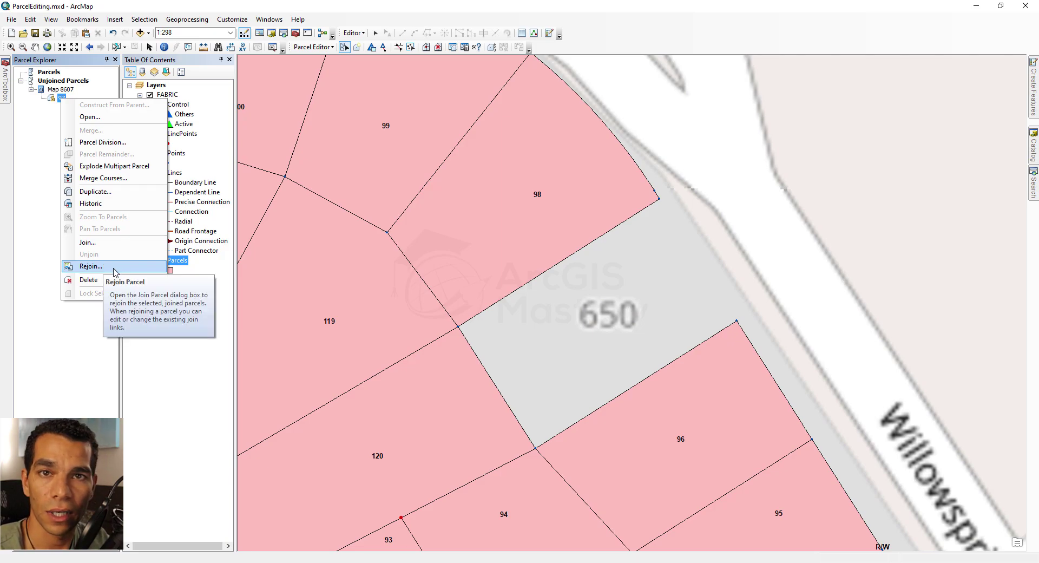
pyautogui.click(85, 331)
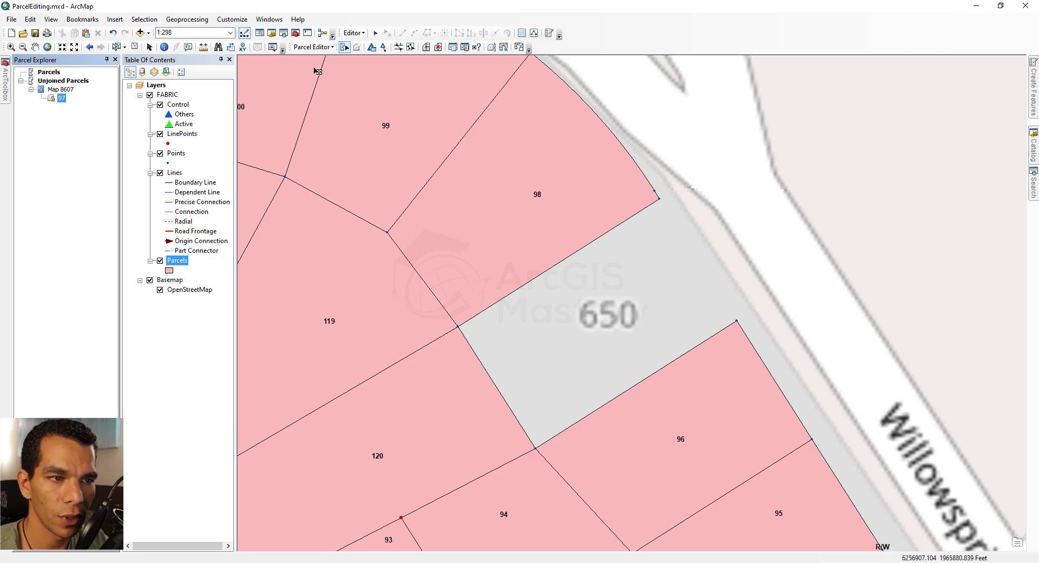
# - Start a new parcel under ArcGISMasteryPlan from the Plan Directory
pyautogui.click(322, 47)
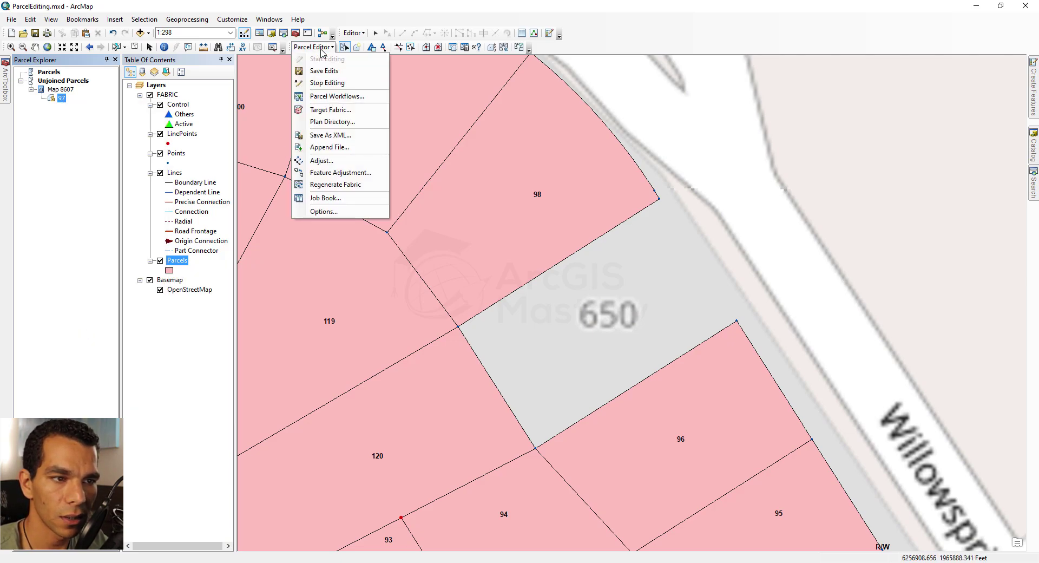
pyautogui.click(332, 122)
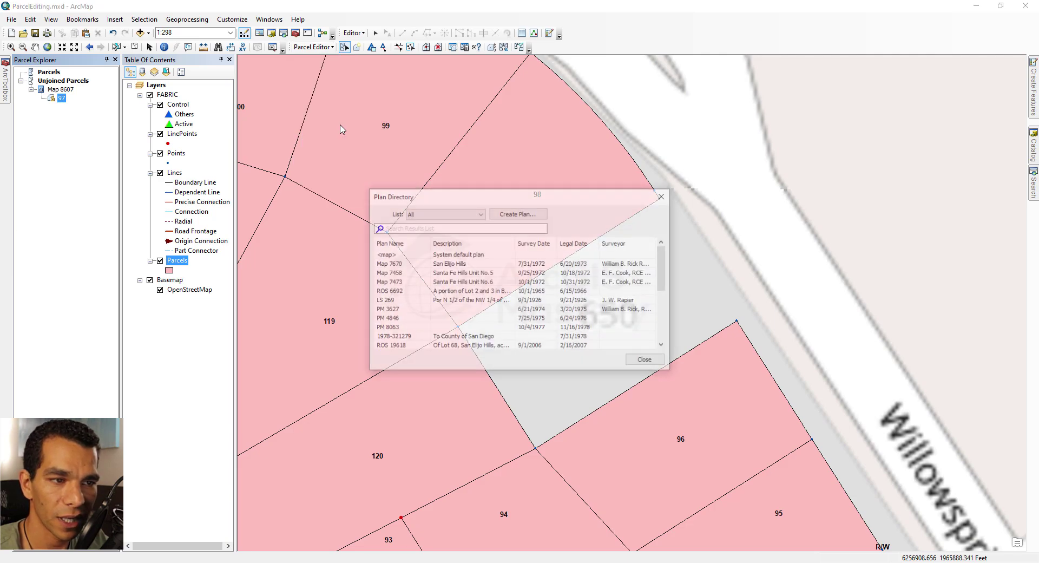
pyautogui.scroll(-4, 479, 305)
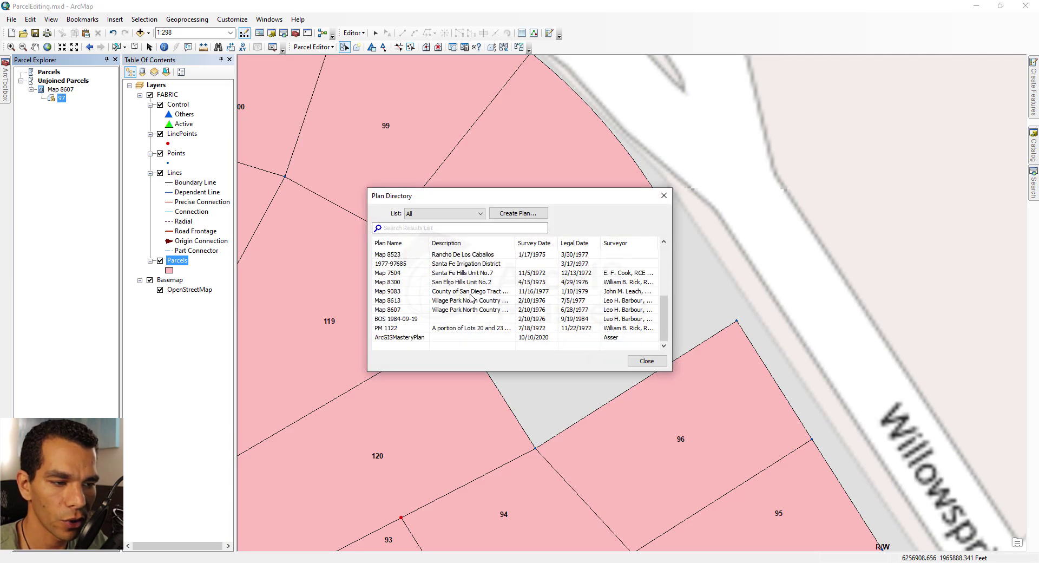
pyautogui.rightClick(397, 339)
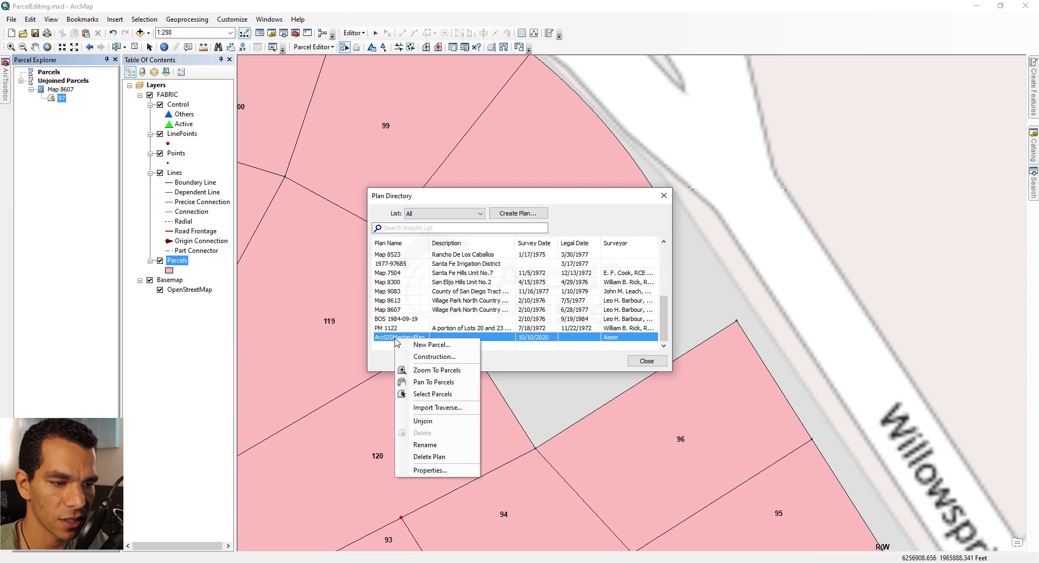
pyautogui.click(433, 344)
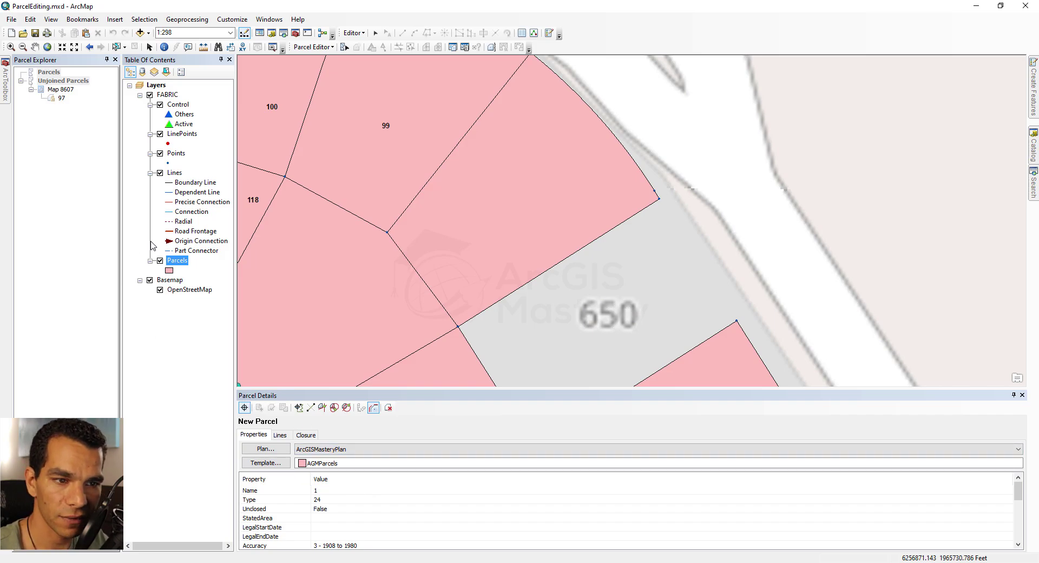
# - Name the new parcel 97 in its properties
pyautogui.moveTo(490, 397); pyautogui.dragTo(634, 243)
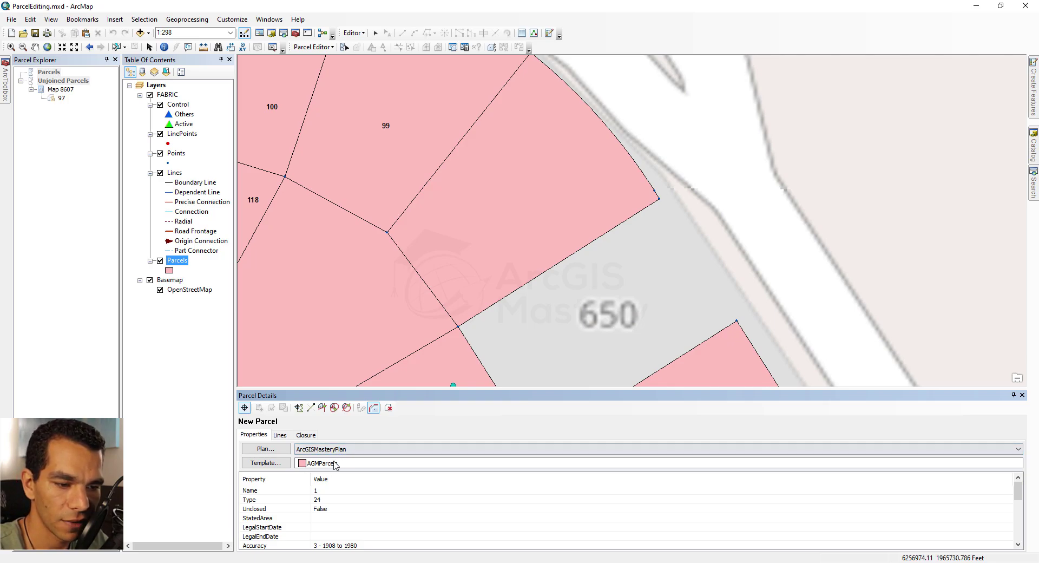
pyautogui.click(329, 490)
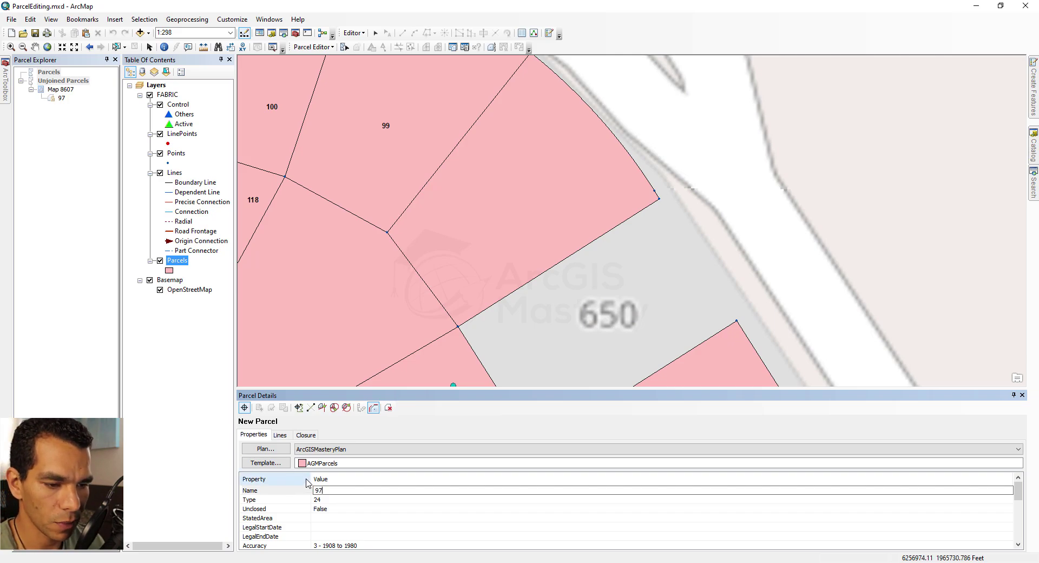
pyautogui.press('Return')
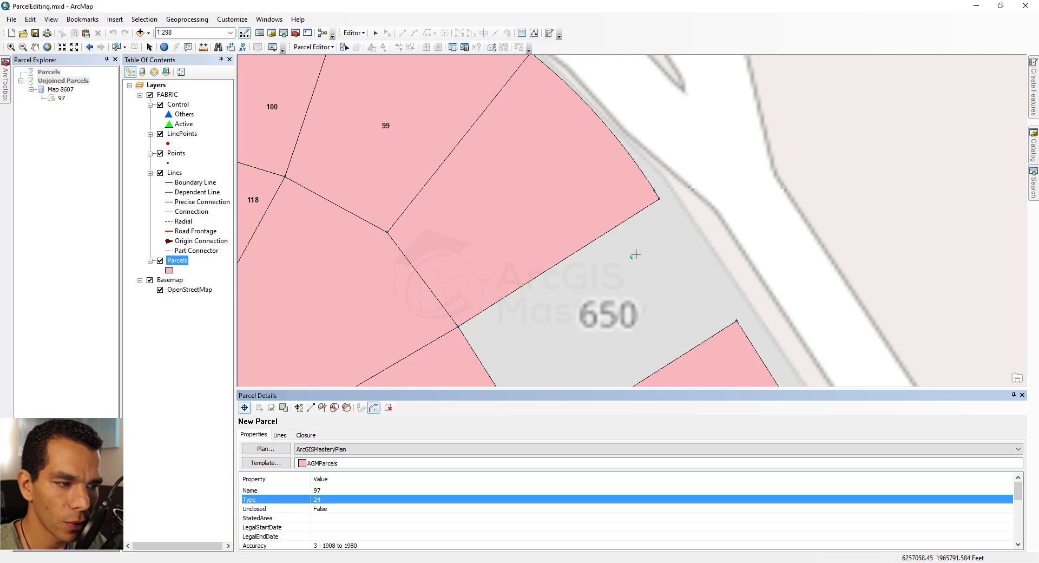
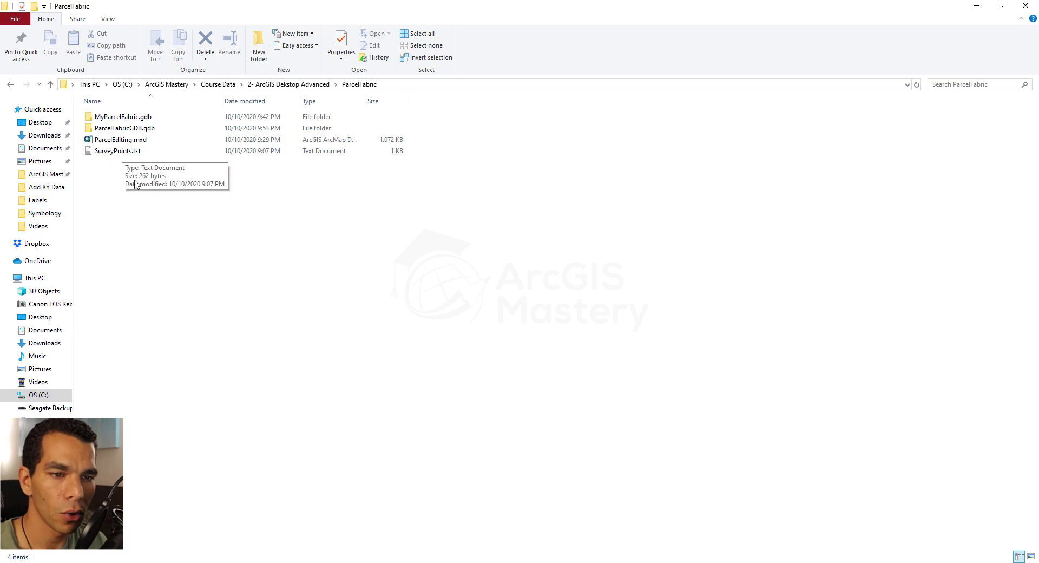
# - Open SurveyPoints.txt for reference and, back in ArcMap, expand the line template column and set the first parcel line to Road Frontage
pyautogui.doubleClick(127, 152)
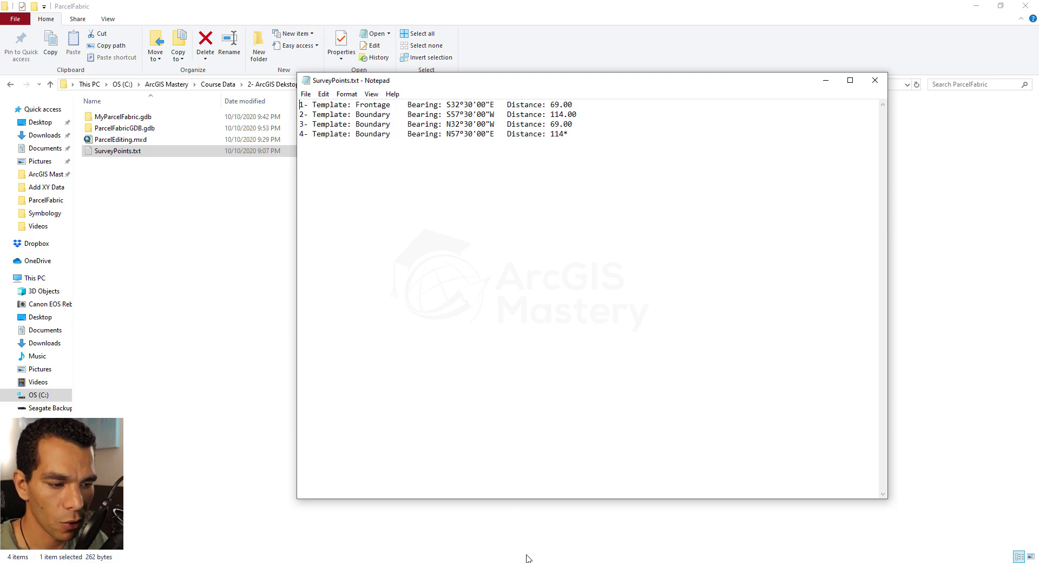
pyautogui.hotkey('alt', 'Tab')
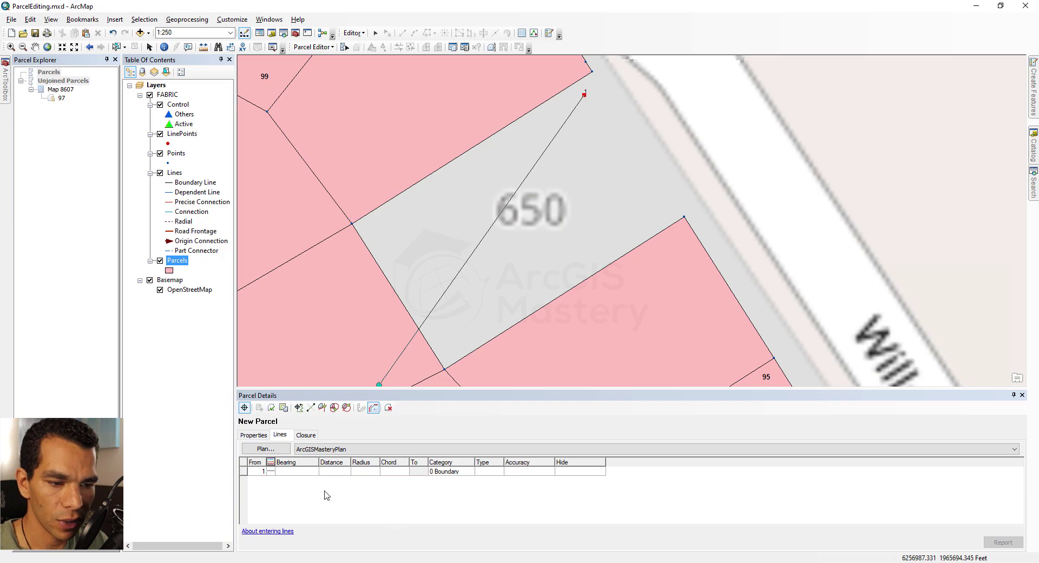
pyautogui.click(271, 462)
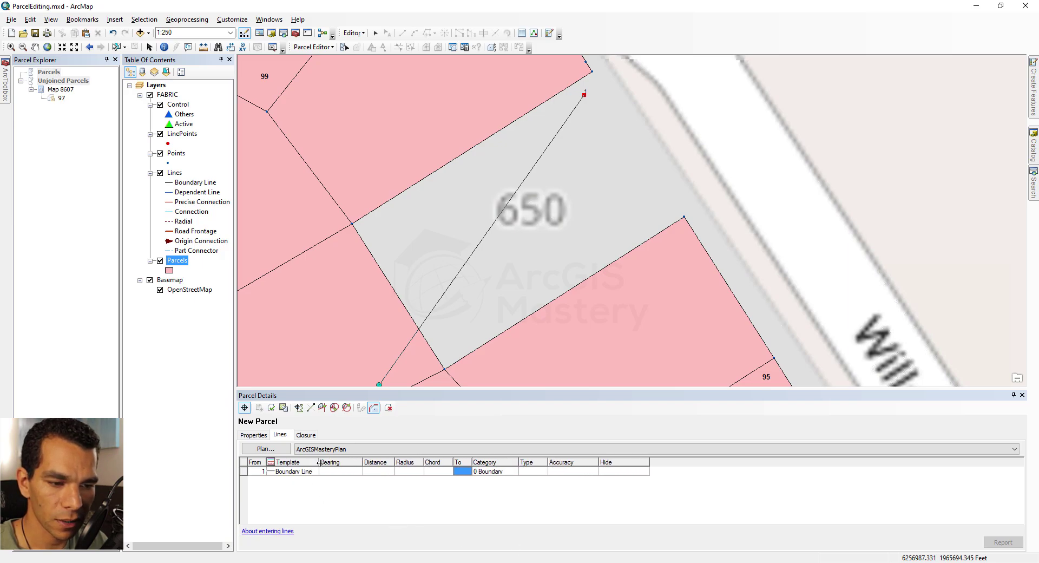
pyautogui.moveTo(319, 462); pyautogui.dragTo(333, 461)
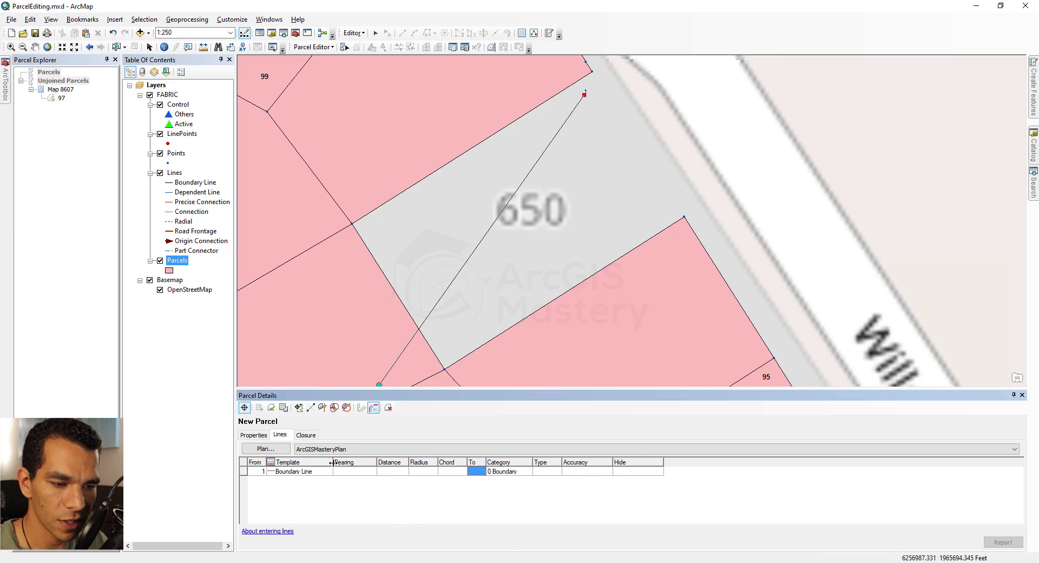
pyautogui.click(305, 471)
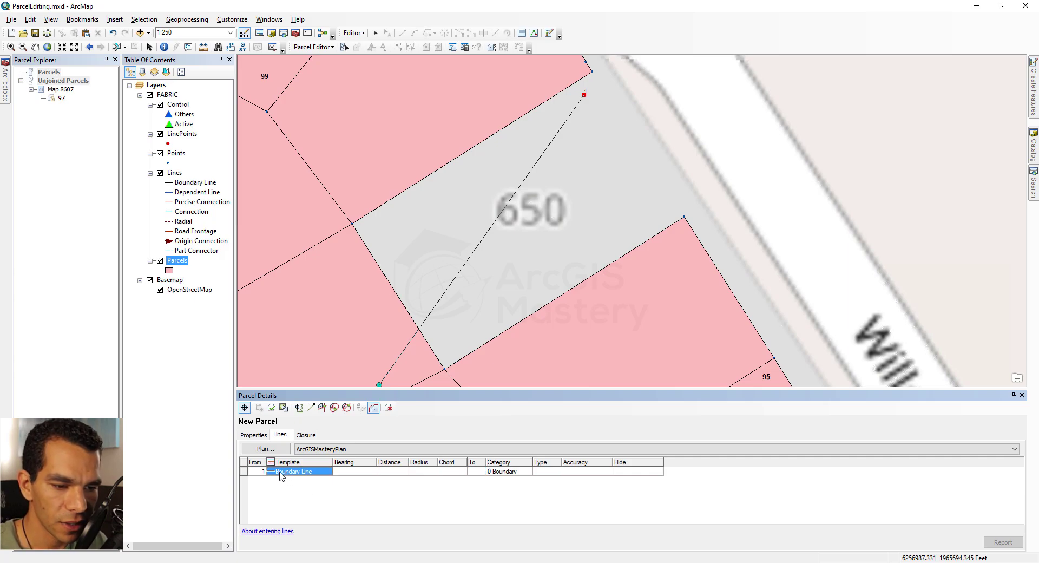
pyautogui.click(280, 472)
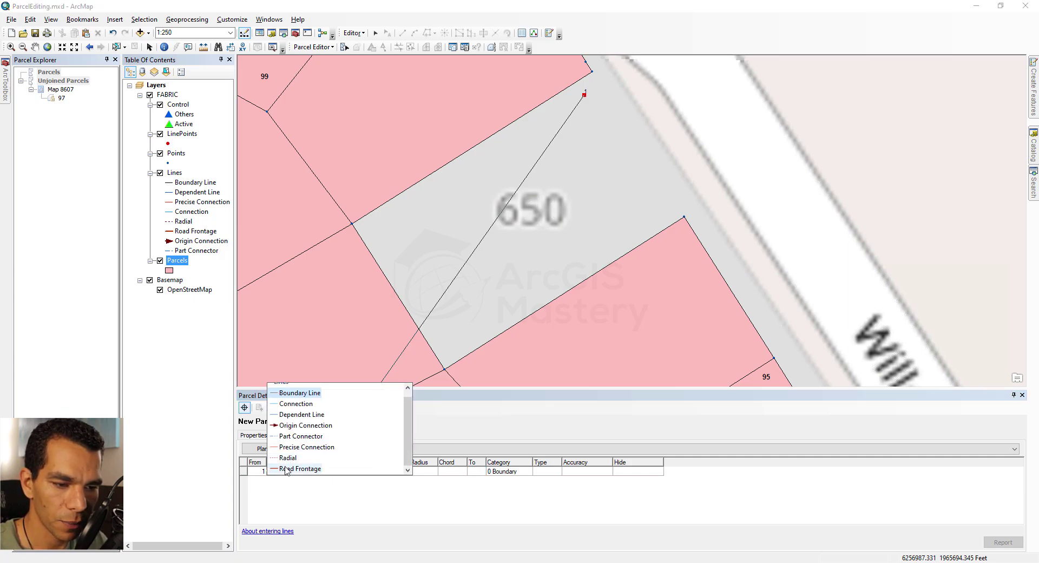
pyautogui.click(311, 464)
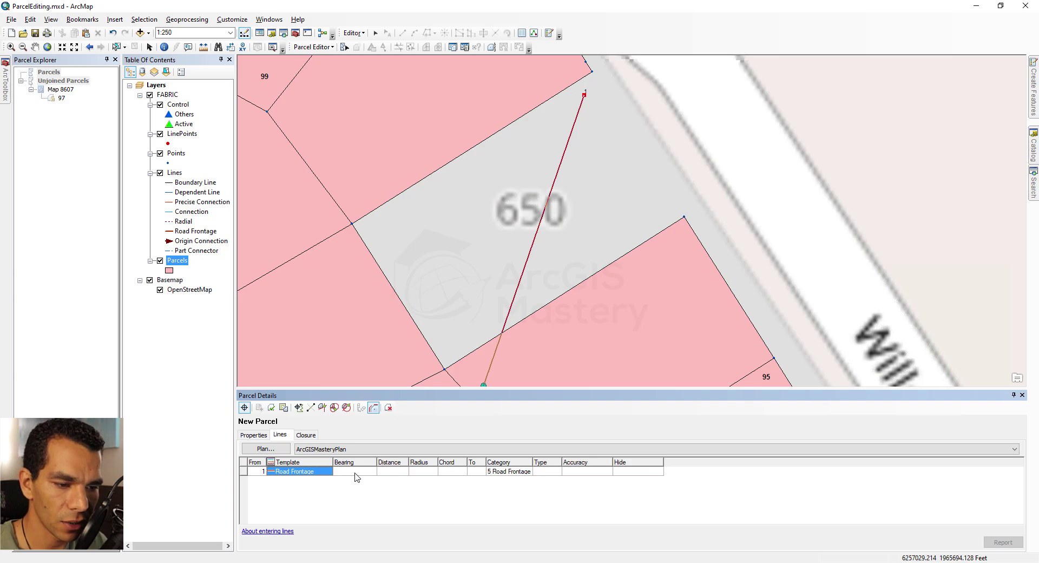
# - Copy bearing S32°30'00"E from SurveyPoints.txt into the parcel's first line and set that line's distance to 69
pyautogui.hotkey('alt', 'Tab')
pyautogui.moveTo(447, 104); pyautogui.dragTo(495, 105)
pyautogui.hotkey('ctrl', 'c')
pyautogui.hotkey('alt', 'Tab')
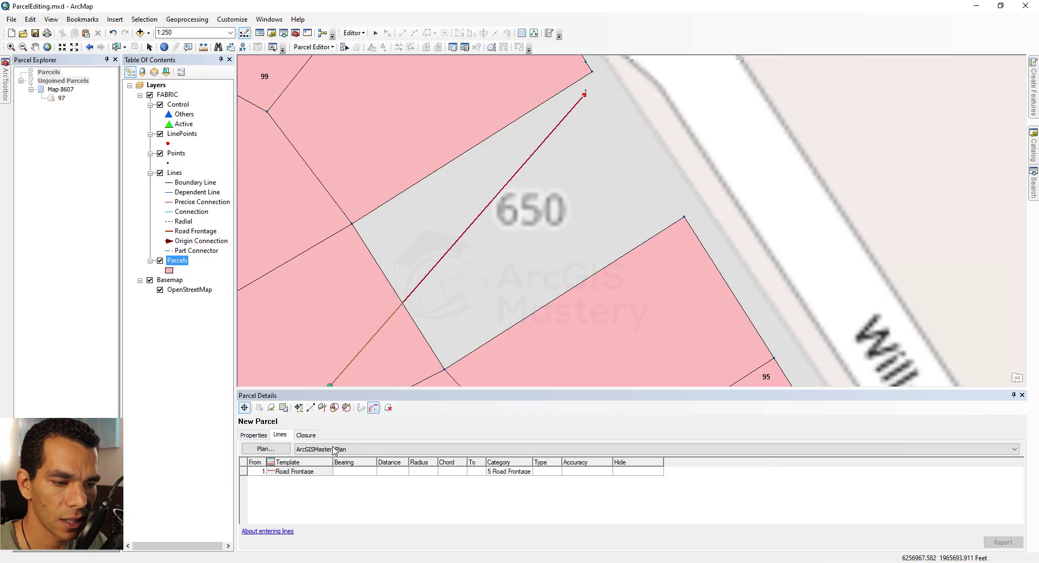
pyautogui.click(352, 472)
pyautogui.hotkey('ctrl', 'v')
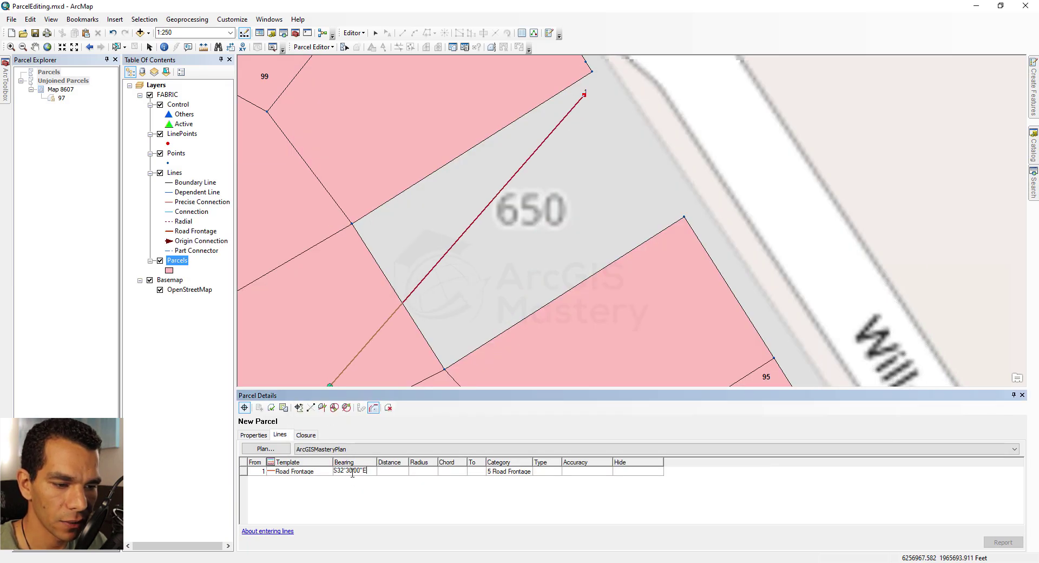
pyautogui.click(387, 472)
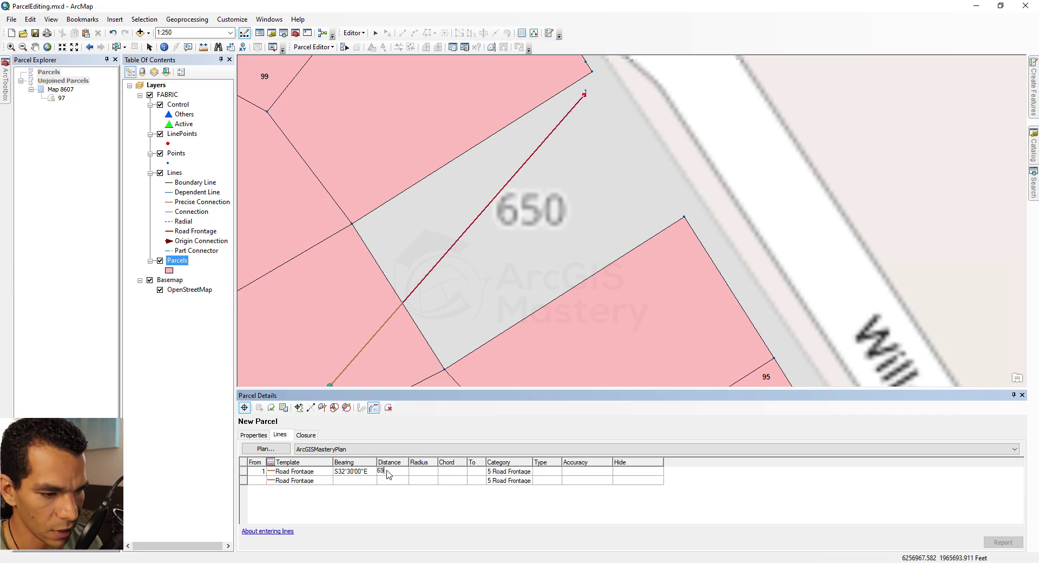
pyautogui.write('69')
pyautogui.press('Return')
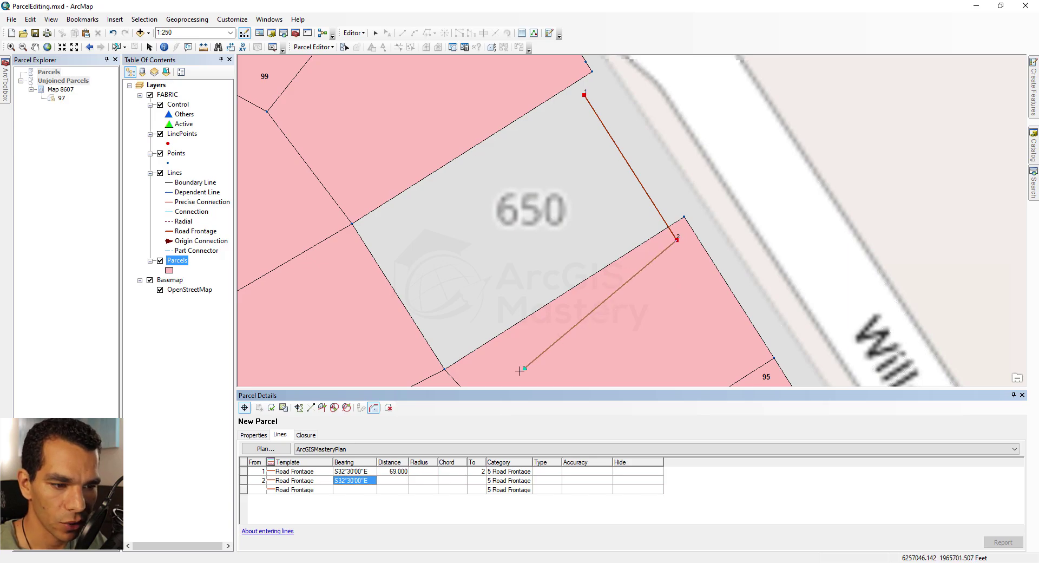
# - Set the template of the new parcel's second line to Boundary Line
pyautogui.click(286, 483)
pyautogui.click(287, 483)
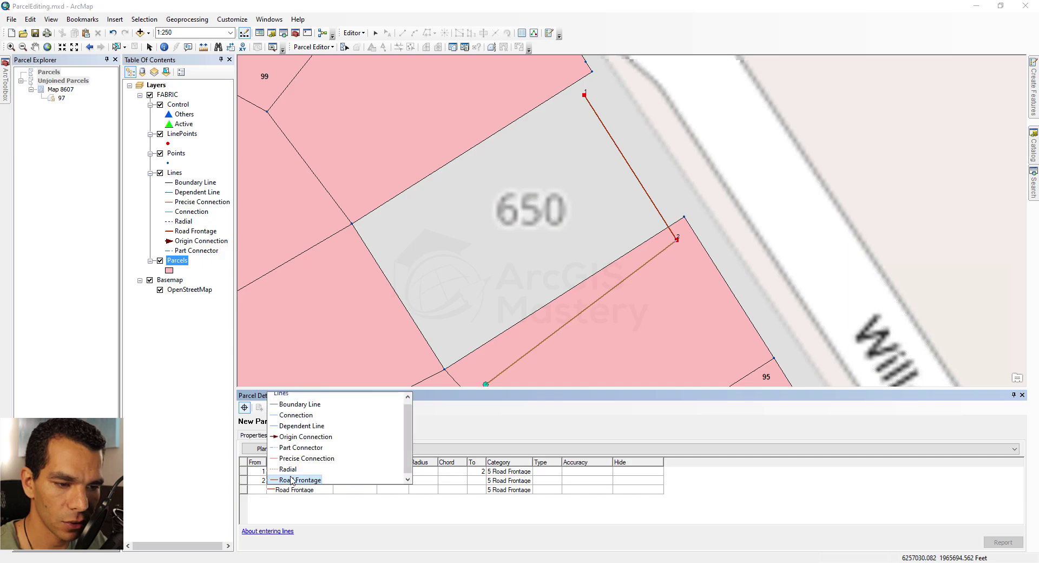
pyautogui.click(299, 410)
# - Copy bearing S57°30'00"W from SurveyPoints.txt into the second parcel line in ArcMap and set its distance to 114
pyautogui.hotkey('alt', 'Tab')
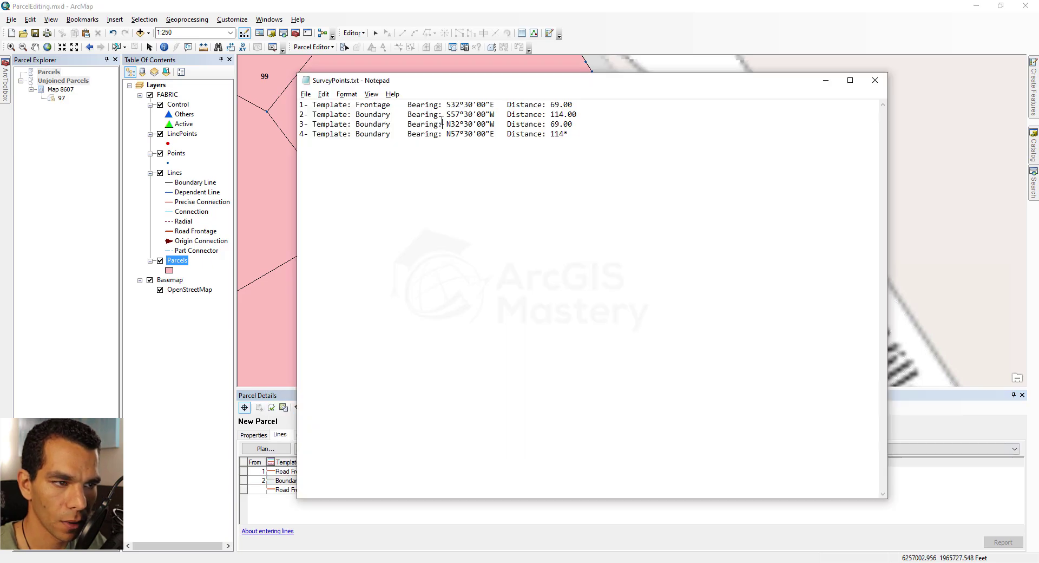
pyautogui.moveTo(447, 114); pyautogui.dragTo(496, 114)
pyautogui.hotkey('ctrl', 'c')
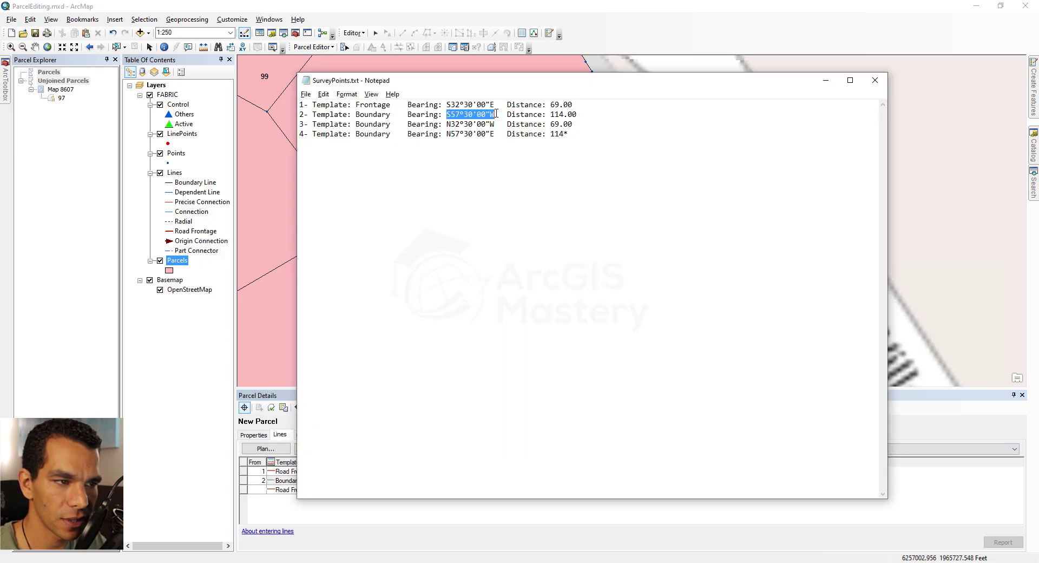
pyautogui.press('alt')
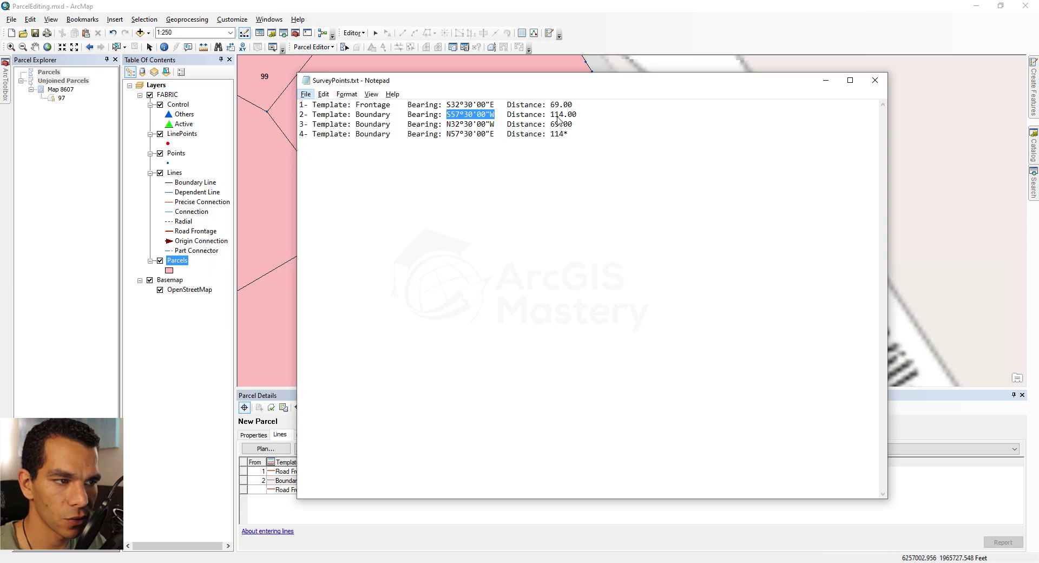
pyautogui.hotkey('alt', 'Tab')
pyautogui.click(359, 480)
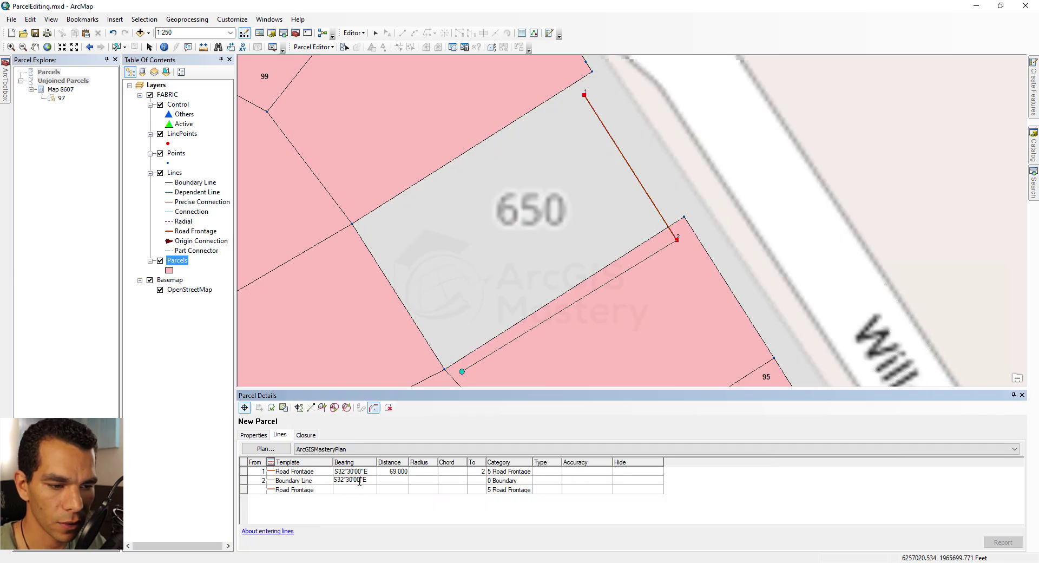
pyautogui.hotkey('ctrl', 'a')
pyautogui.hotkey('ctrl', 'v')
pyautogui.click(392, 480)
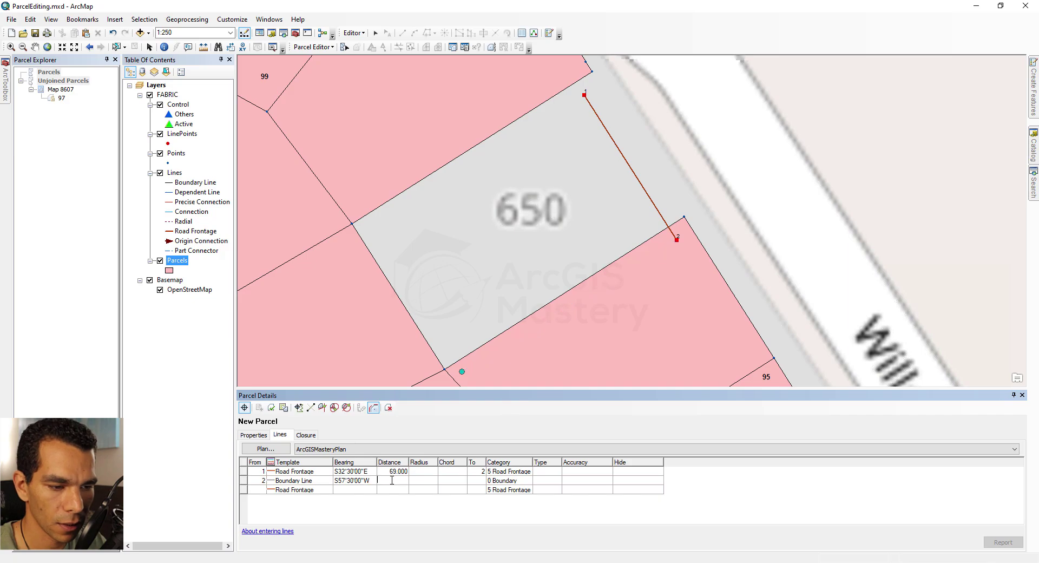
pyautogui.write('114')
pyautogui.press('Return')
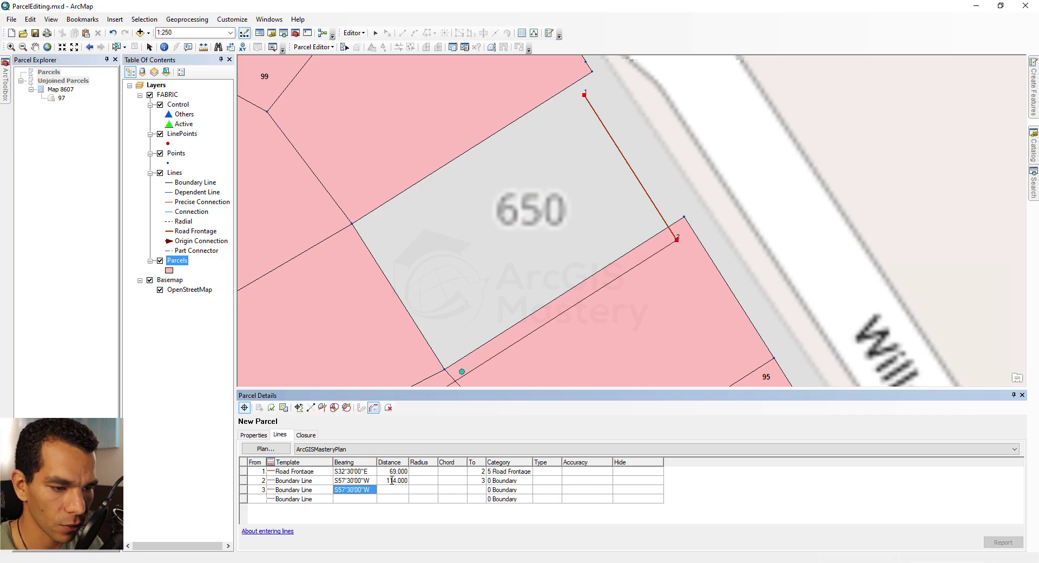
# - Copy bearing N32°30'00"W from SurveyPoints.txt into the third parcel line in ArcMap and set its distance to 69
pyautogui.hotkey('alt', 'Tab')
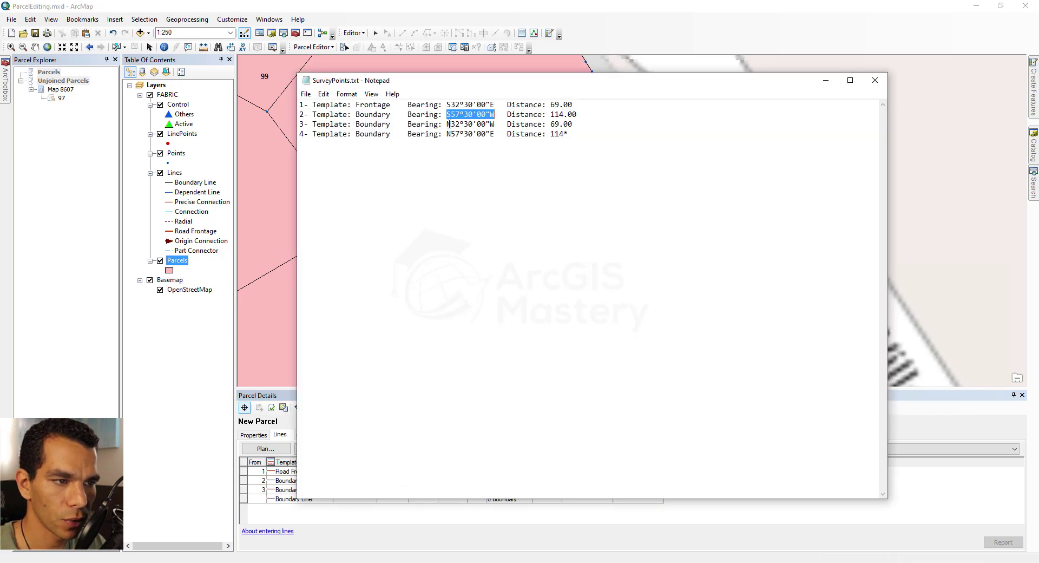
pyautogui.moveTo(447, 124); pyautogui.dragTo(495, 124)
pyautogui.hotkey('ctrl', 'c')
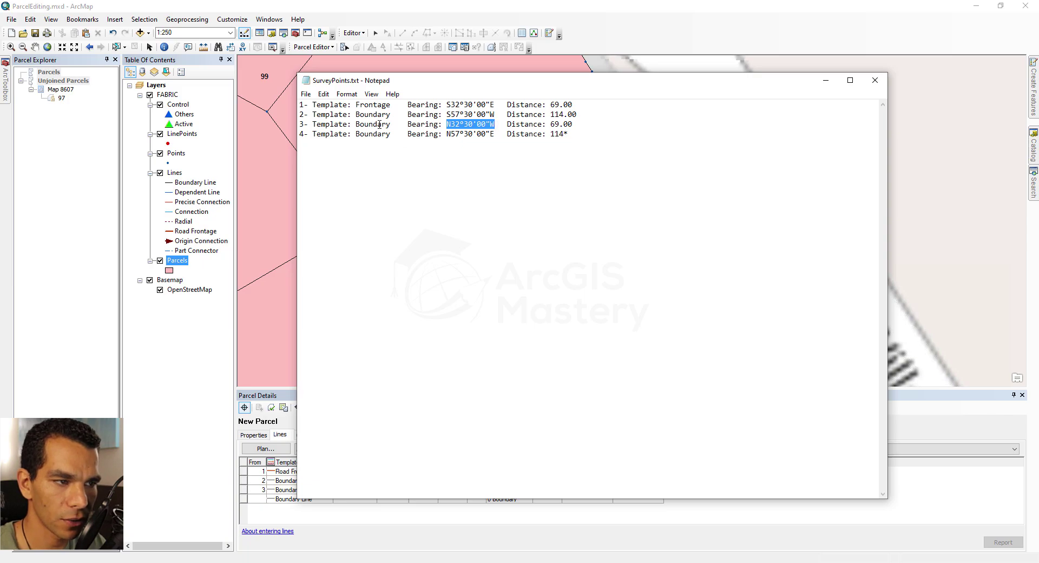
pyautogui.hotkey('alt', 'Tab')
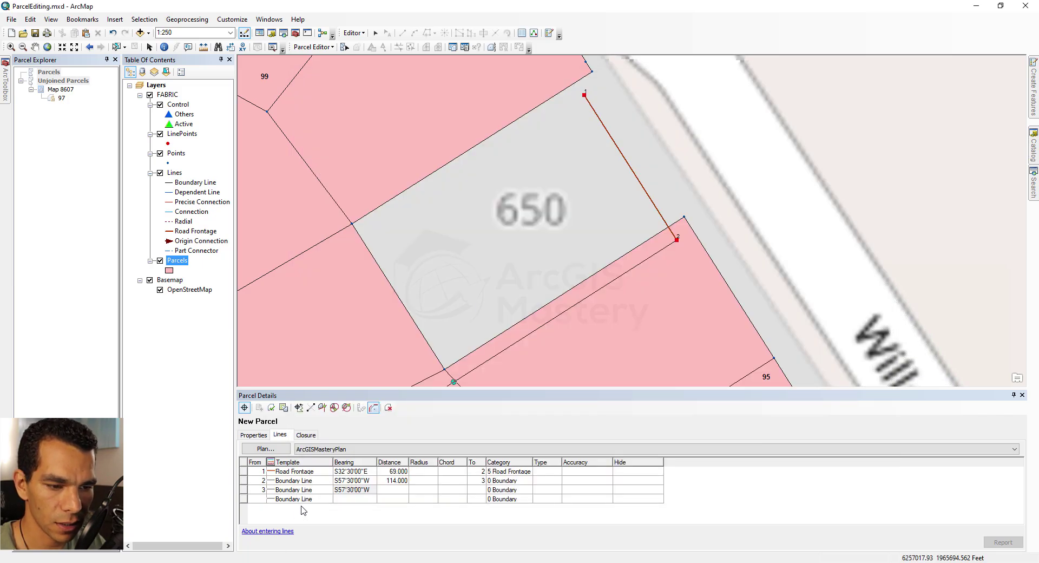
pyautogui.click(371, 490)
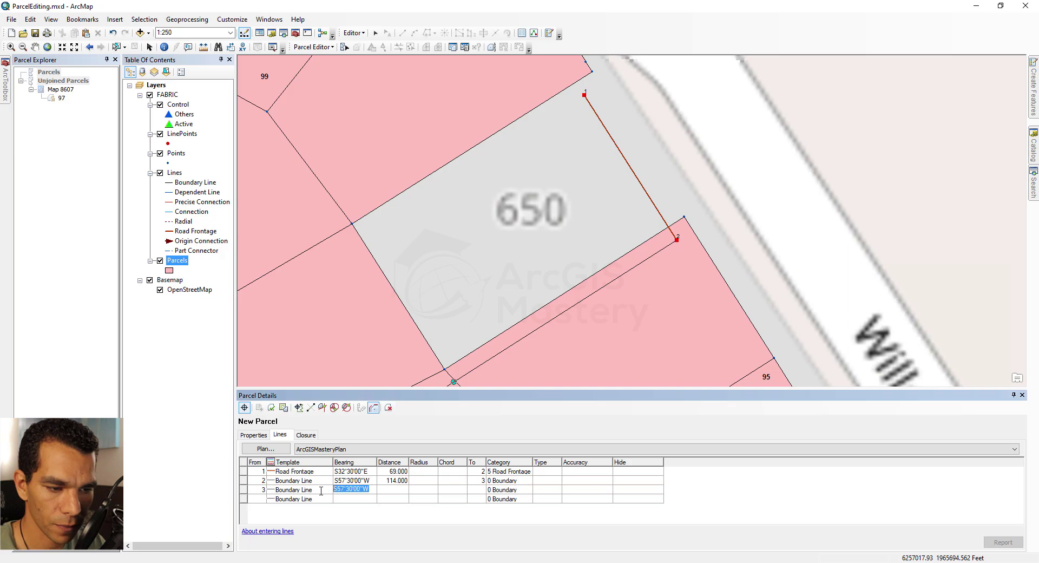
pyautogui.hotkey('ctrl', 'v')
pyautogui.click(394, 489)
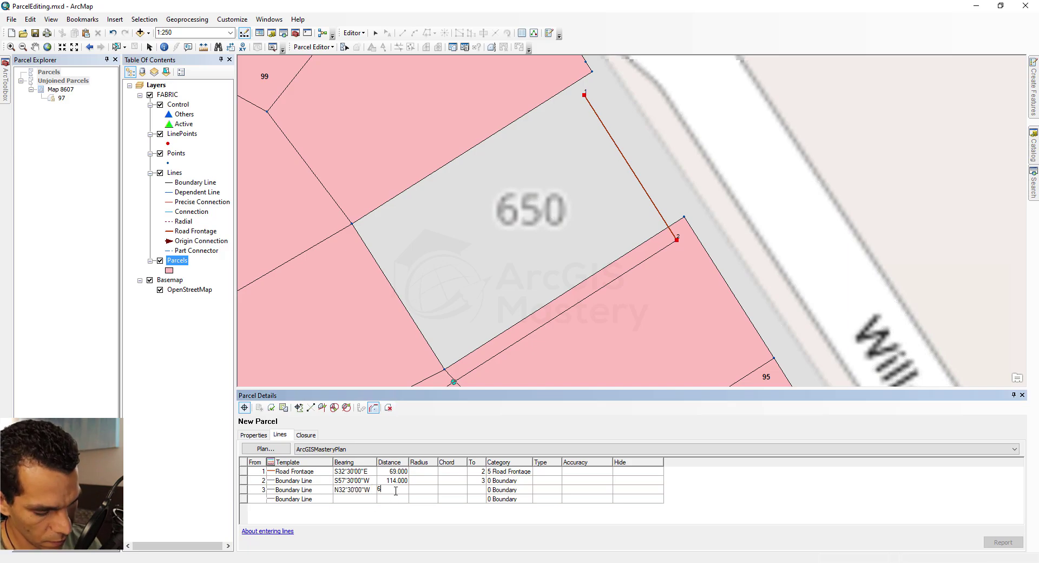
pyautogui.press('Return')
# - Copy bearing N57°30'00"E from SurveyPoints.txt into the fourth line in ArcMap and enter distance 114* to close the parcel at point 1
pyautogui.hotkey('alt', 'Tab')
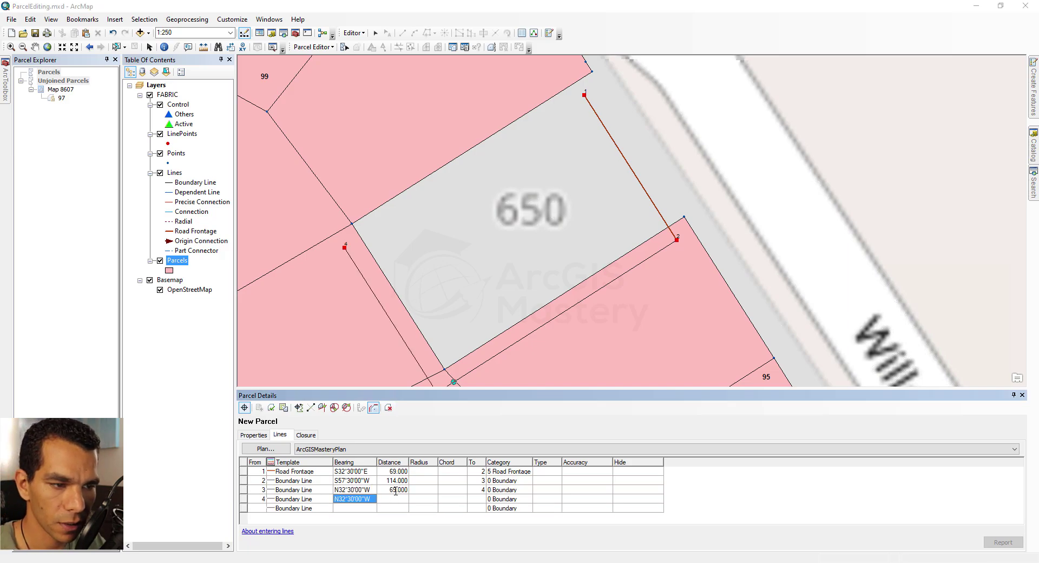
pyautogui.moveTo(448, 131); pyautogui.dragTo(493, 138)
pyautogui.hotkey('ctrl', 'c')
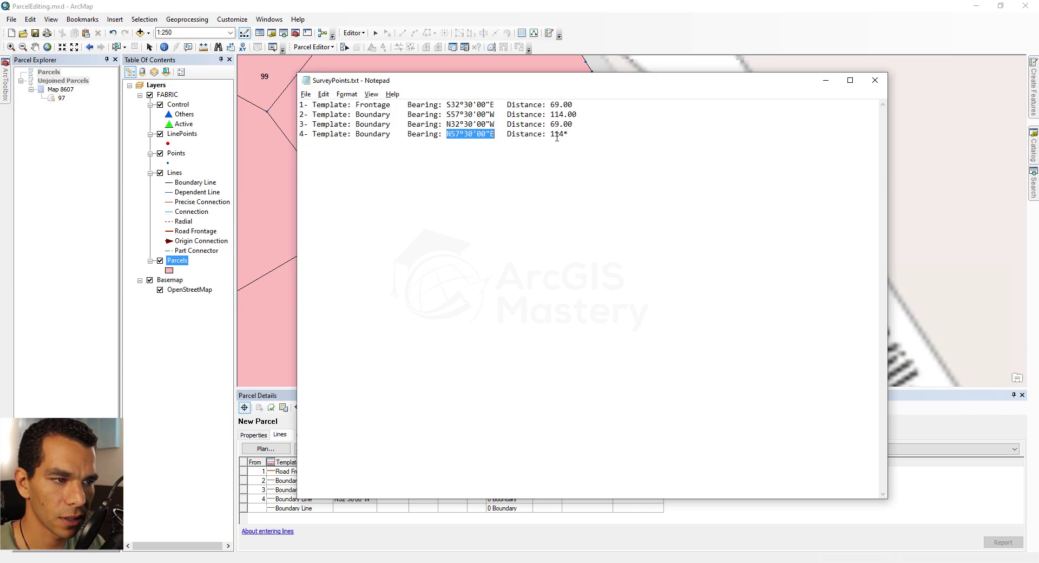
pyautogui.hotkey('alt', 'Tab')
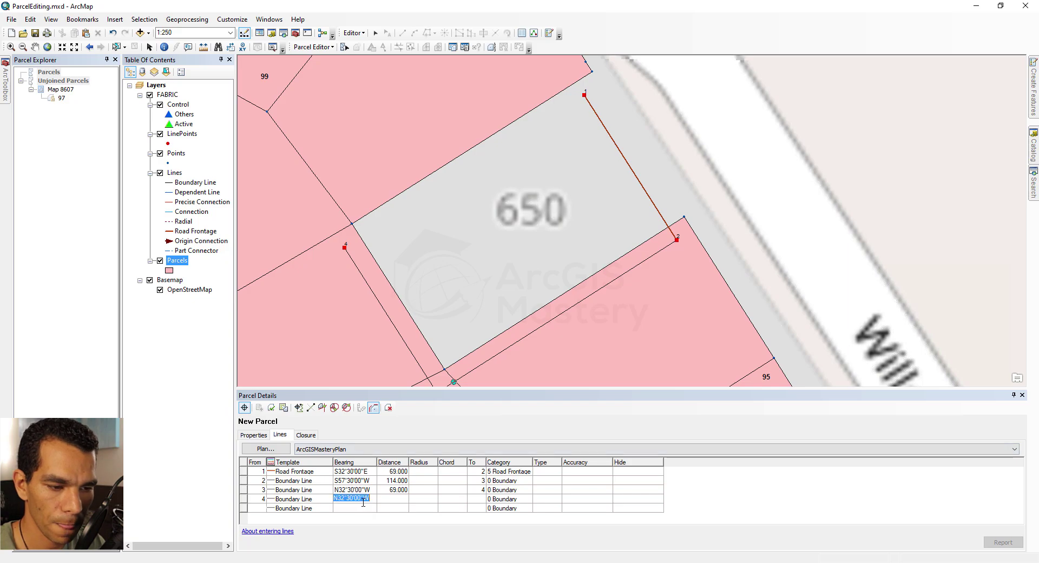
pyautogui.hotkey('ctrl', 'v')
pyautogui.click(394, 499)
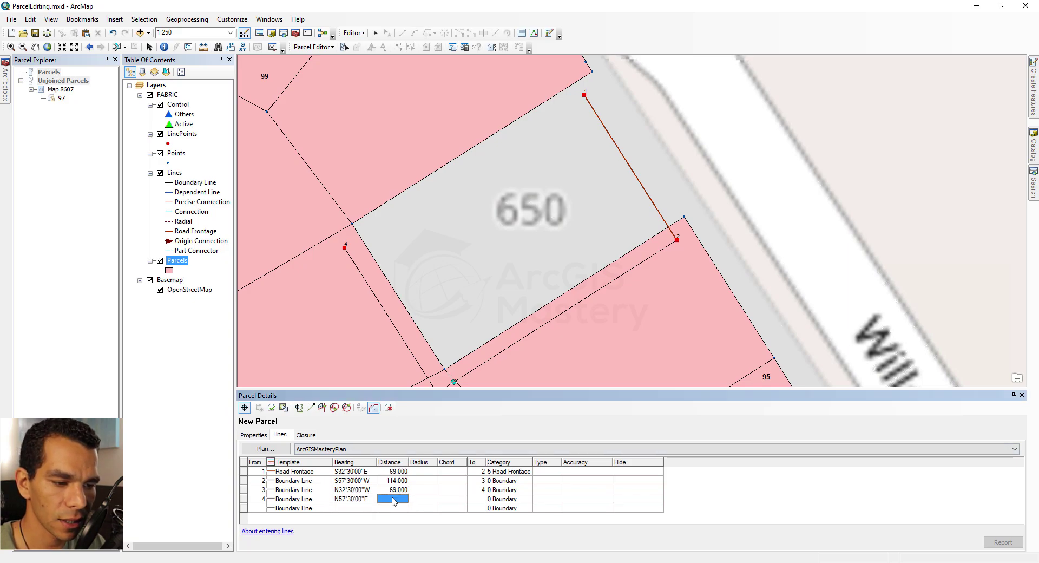
pyautogui.click(394, 499)
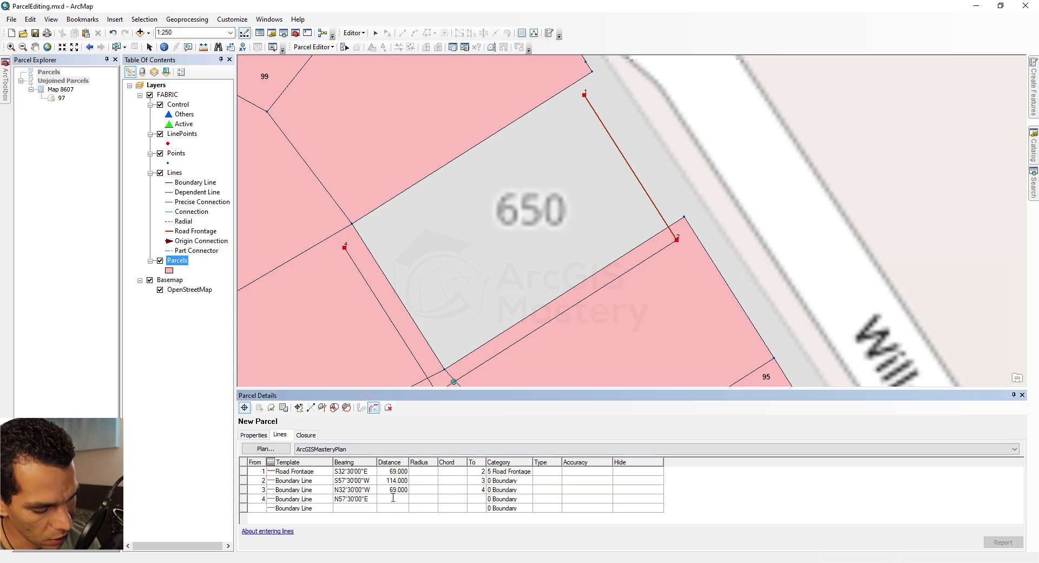
pyautogui.write('11')
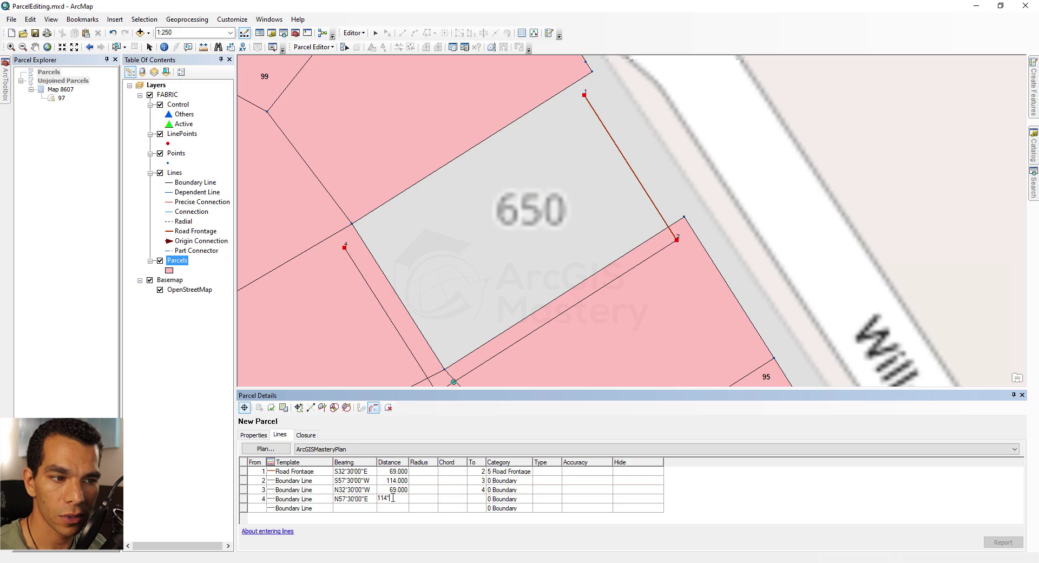
pyautogui.write('4')
pyautogui.press('Tab')
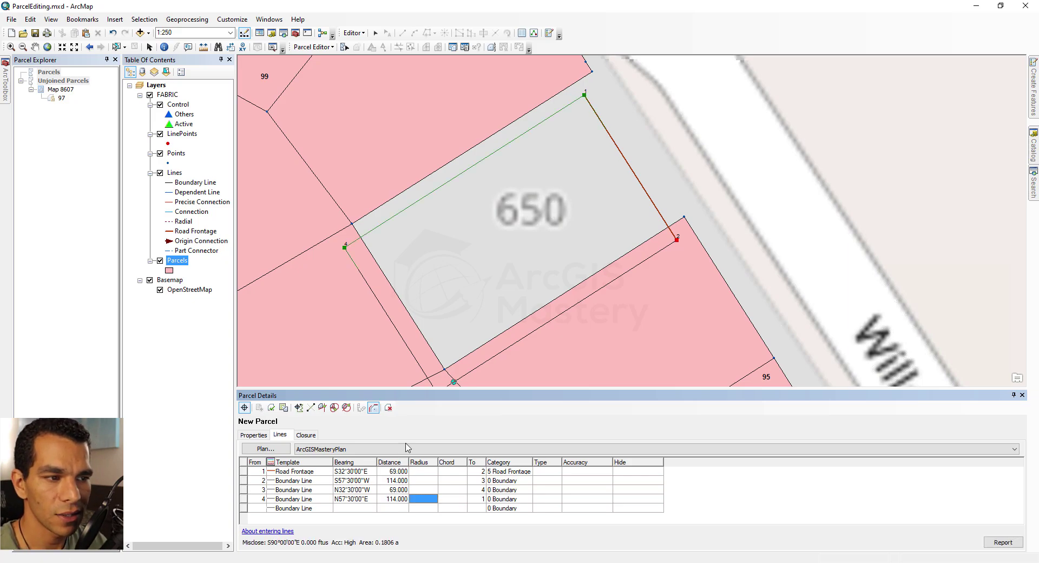
# - Keep the closed new parcel 97 and start joining it to the fabric
pyautogui.click(35, 46)
pyautogui.moveTo(476, 263); pyautogui.dragTo(669, 178)
pyautogui.scroll(-2, 615, 200)
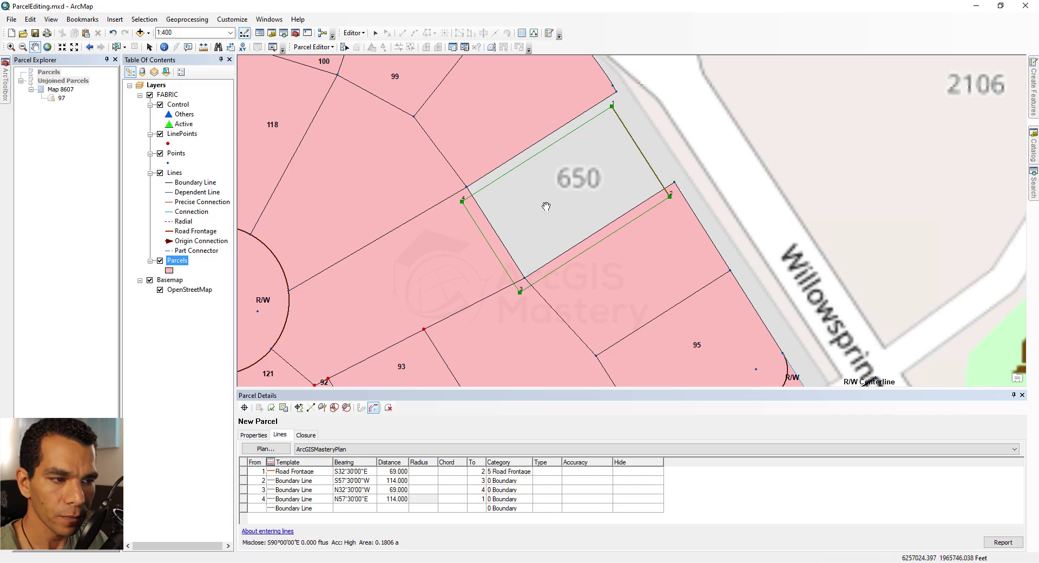
pyautogui.moveTo(527, 224)
pyautogui.mouseDown()
pyautogui.moveTo(531, 199)
pyautogui.moveTo(512, 220)
pyautogui.mouseUp()
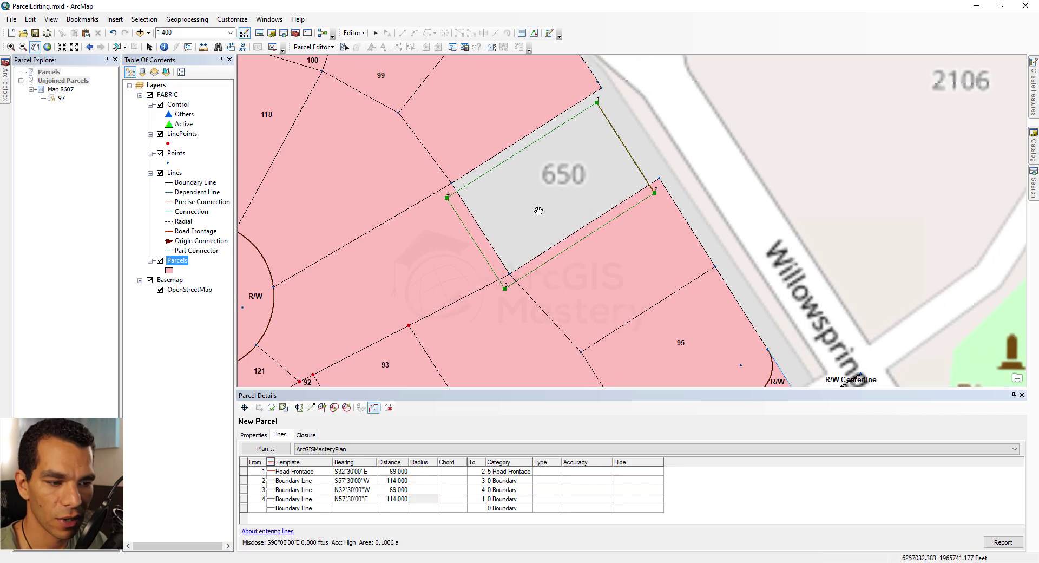
pyautogui.click(283, 408)
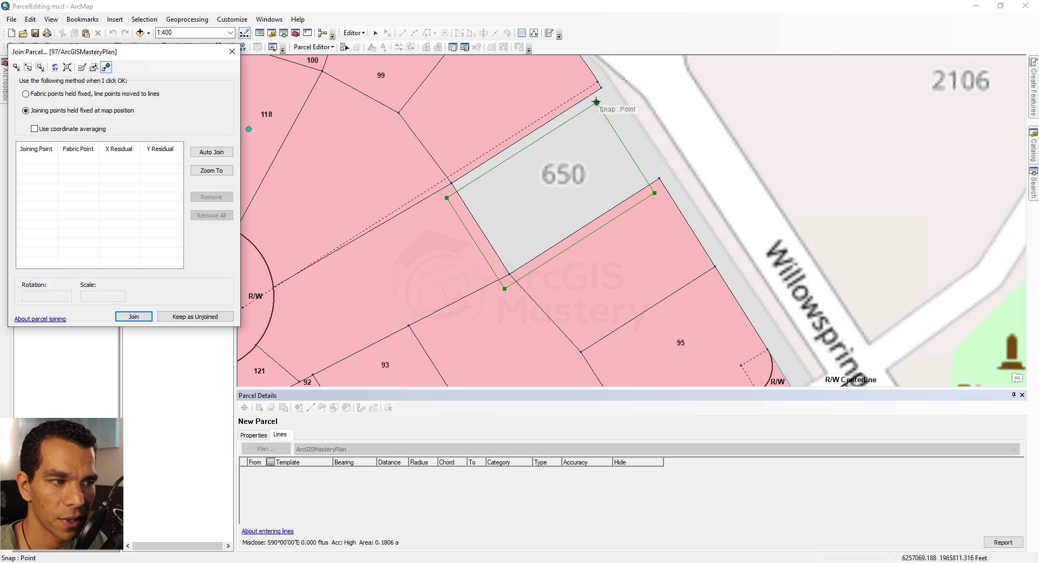
# - Link parcel points 1, 4, 3 and 2 to the matching fabric corners around the gap and join the parcel
pyautogui.scroll(1, 596, 101)
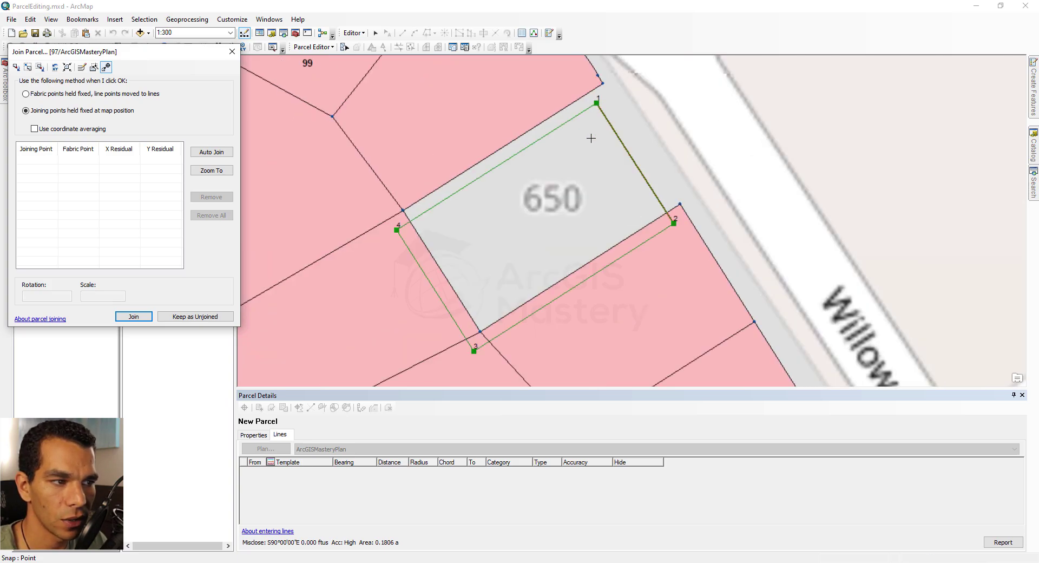
pyautogui.moveTo(597, 102); pyautogui.dragTo(603, 84)
pyautogui.moveTo(397, 229); pyautogui.dragTo(403, 211)
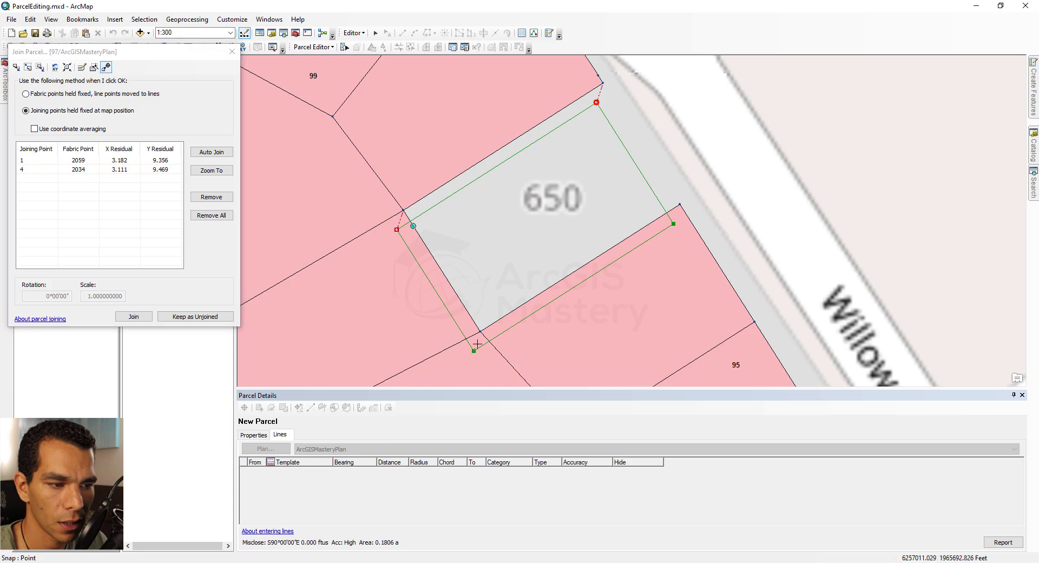
pyautogui.moveTo(478, 344); pyautogui.dragTo(481, 332)
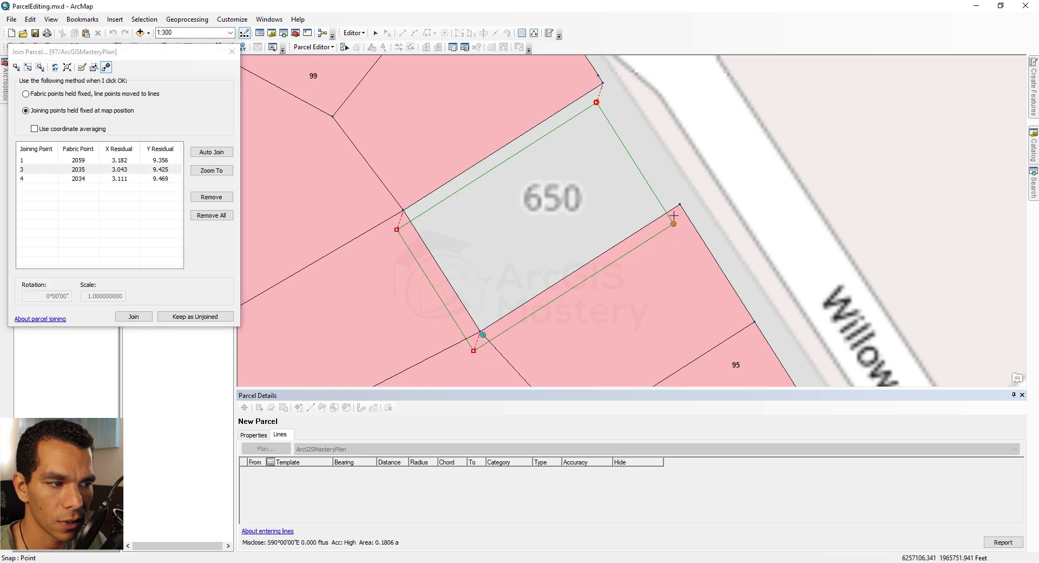
pyautogui.moveTo(674, 216); pyautogui.dragTo(680, 205)
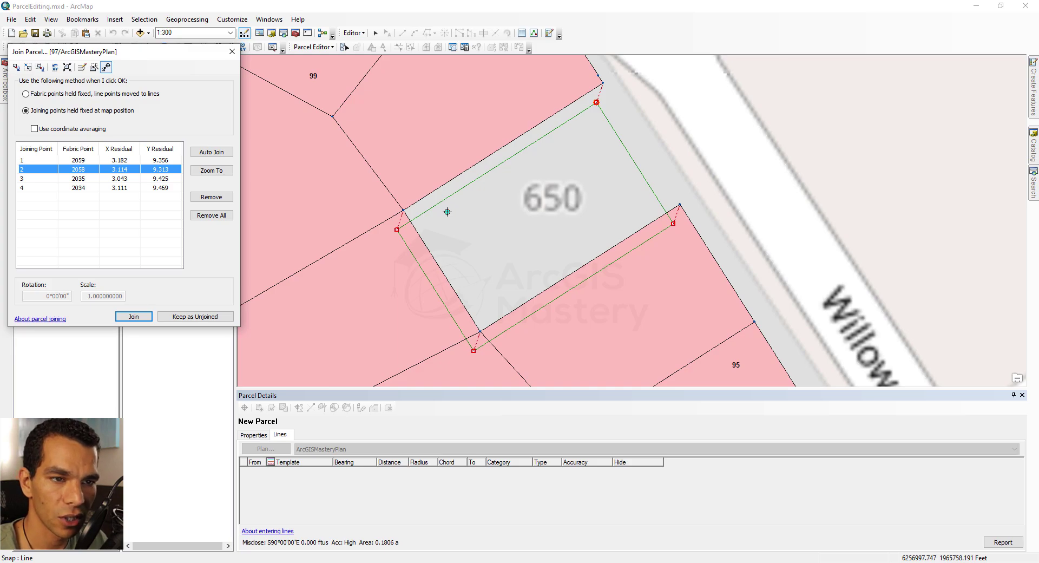
pyautogui.click(140, 317)
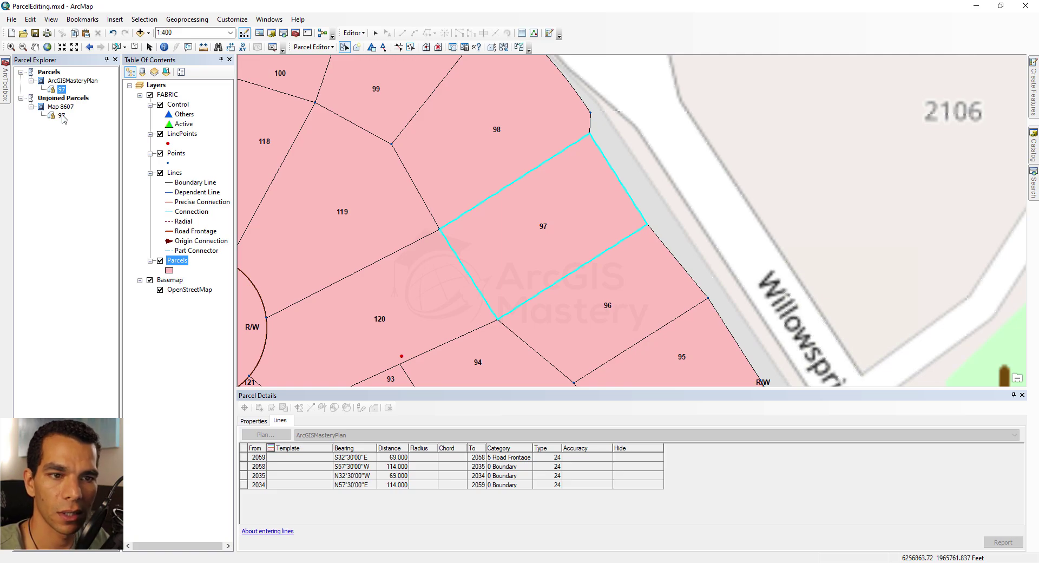
pyautogui.rightClick(62, 116)
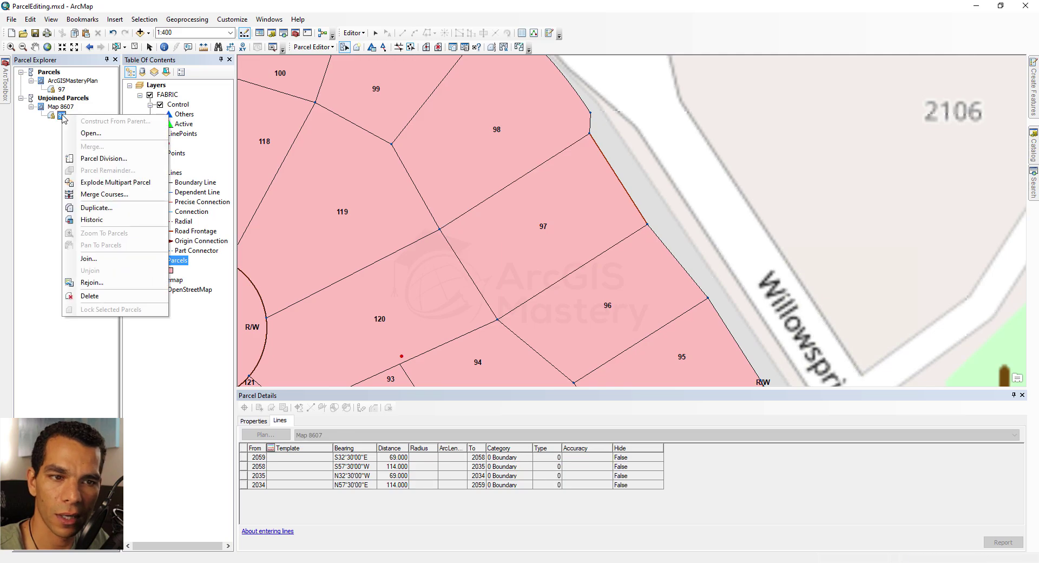
pyautogui.click(35, 246)
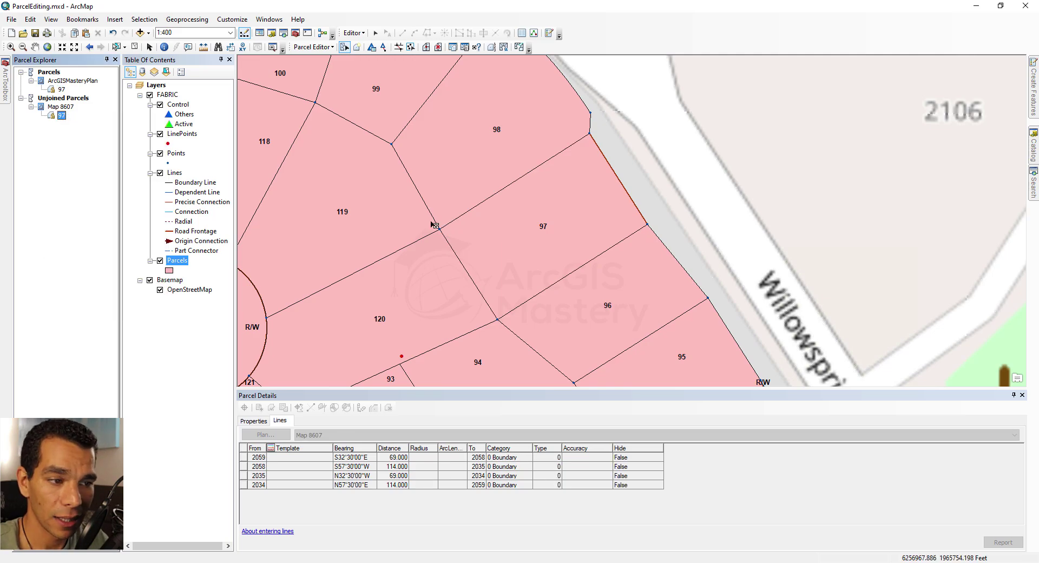
# - Transform the joined parcel 97 by moving it about 13 feet northeast toward the road, and apply the change
pyautogui.click(509, 221)
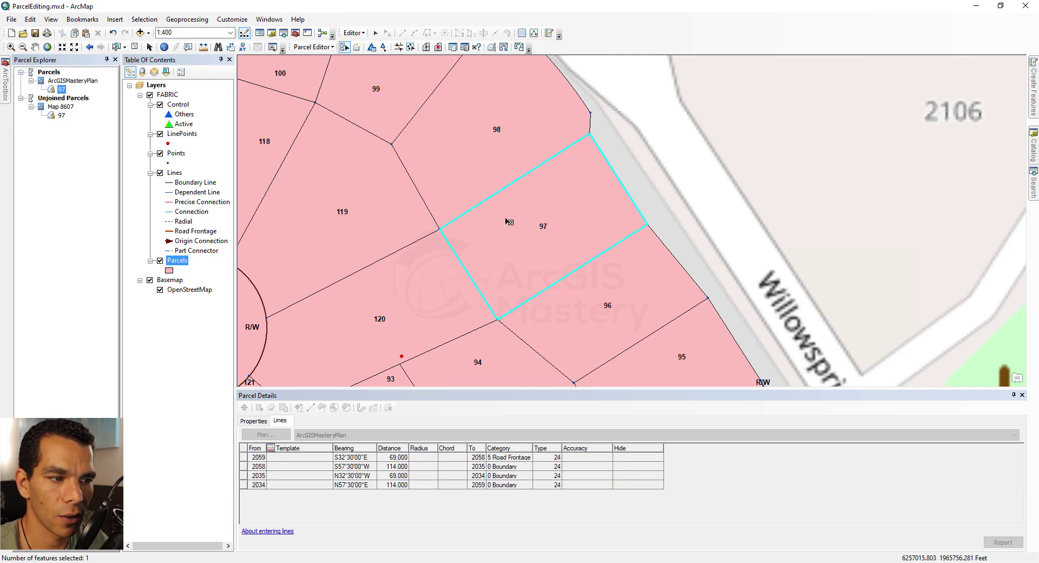
pyautogui.click(518, 48)
pyautogui.moveTo(631, 270); pyautogui.dragTo(428, 103)
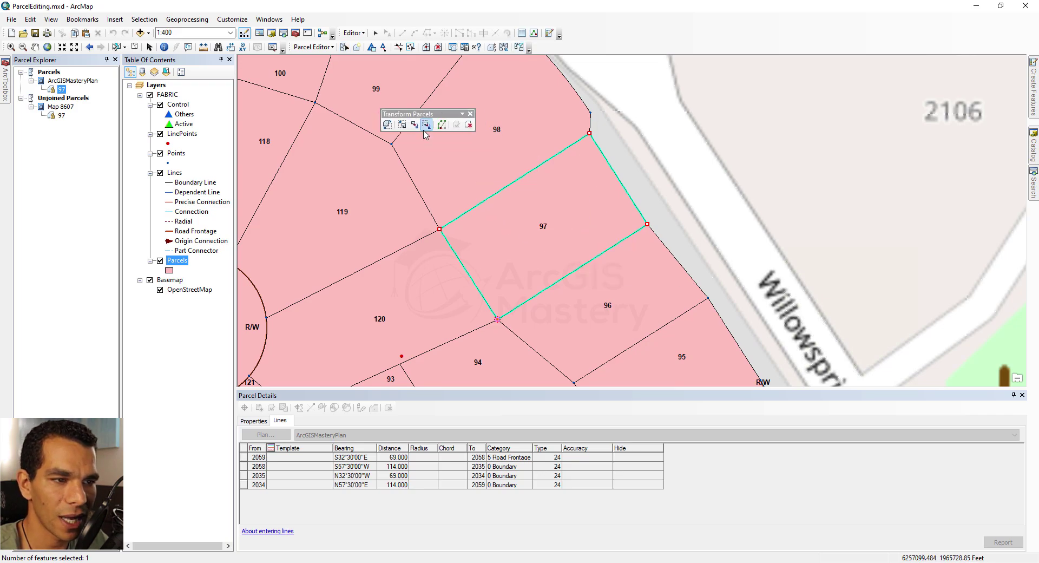
pyautogui.click(388, 125)
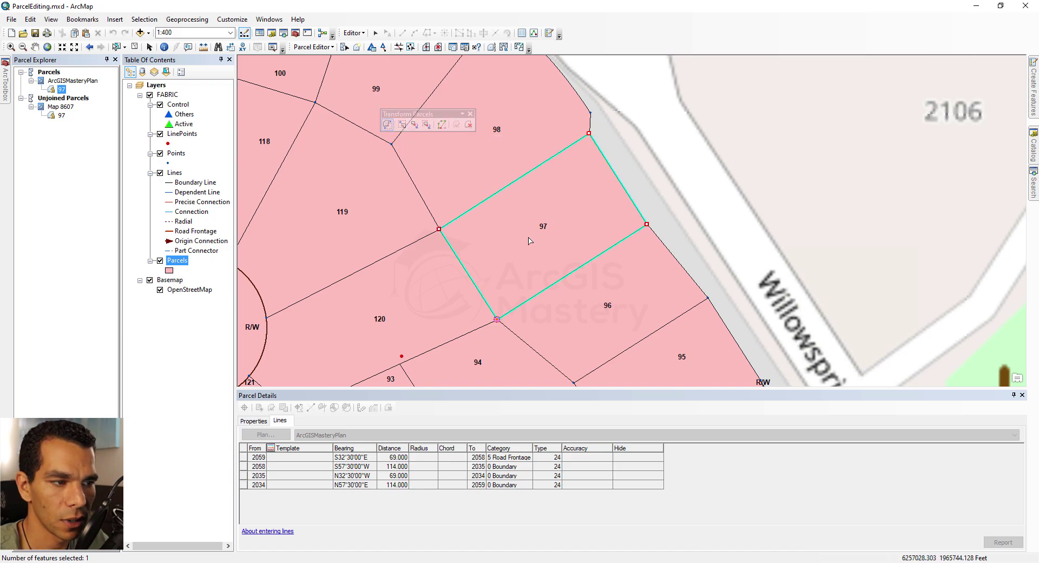
pyautogui.moveTo(530, 241); pyautogui.dragTo(547, 231)
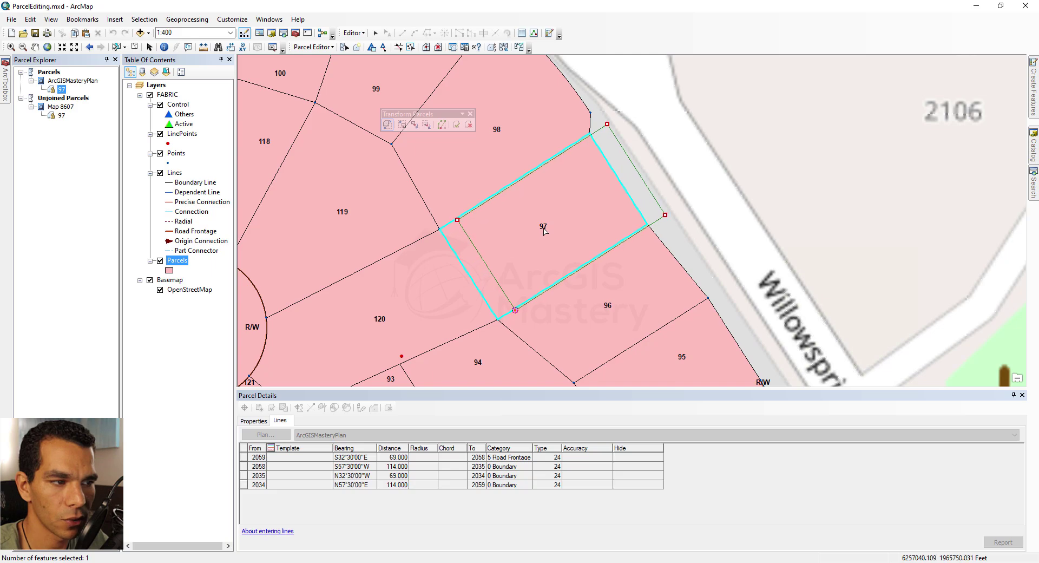
pyautogui.click(456, 125)
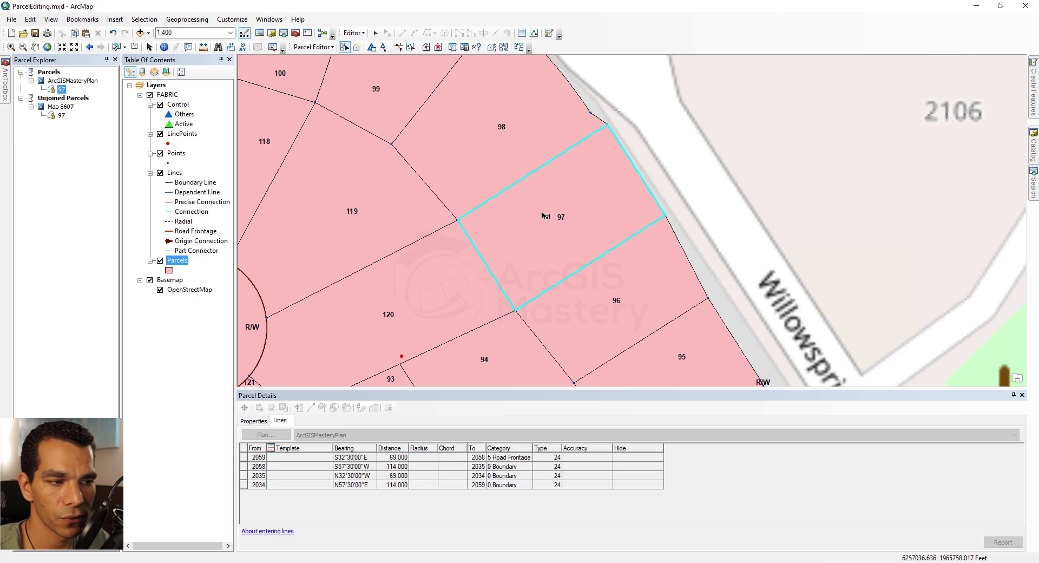
# - Scale parcel 97 down to roughly three quarters of its size about its corner beside parcel 94 and apply the transformation
pyautogui.click(518, 47)
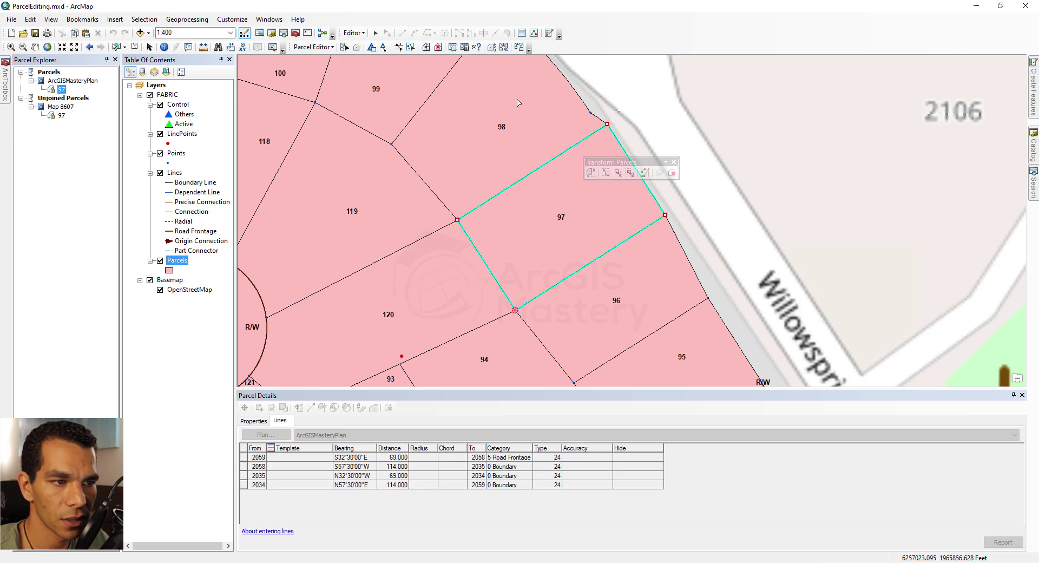
pyautogui.click(605, 172)
pyautogui.moveTo(566, 211)
pyautogui.mouseDown()
pyautogui.moveTo(584, 248)
pyautogui.moveTo(586, 232)
pyautogui.moveTo(577, 251)
pyautogui.mouseUp()
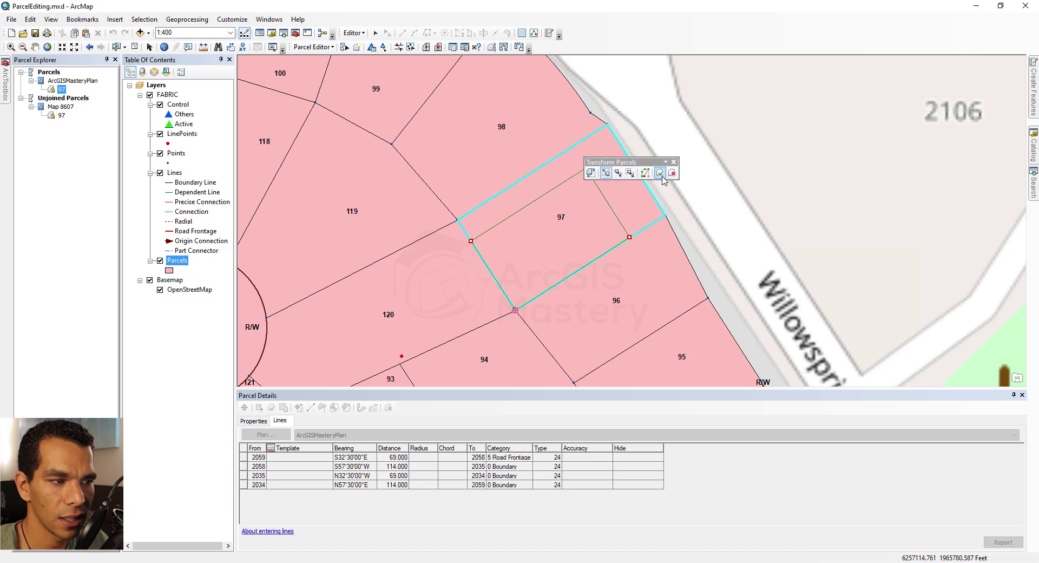
pyautogui.click(659, 172)
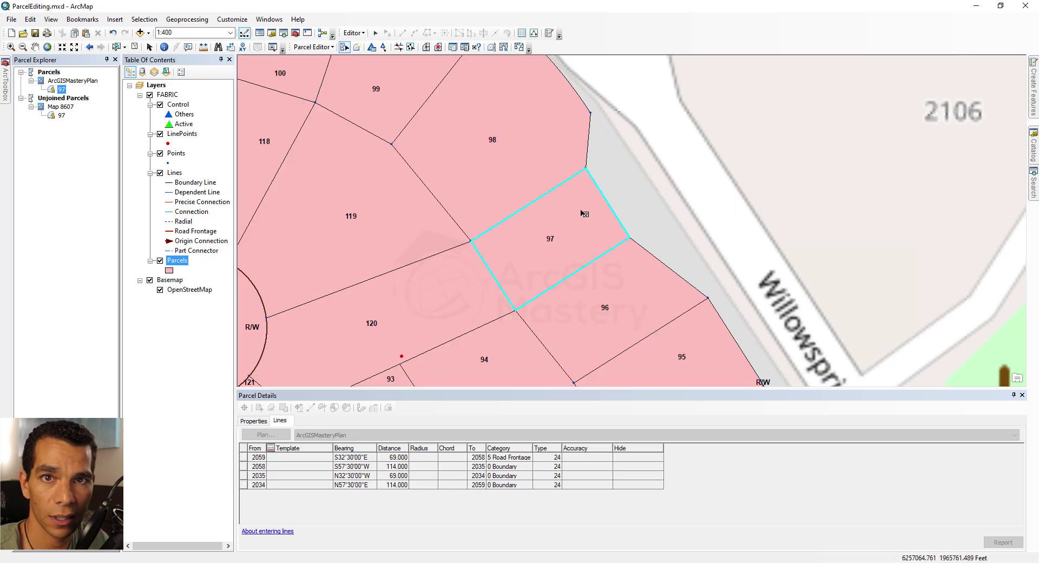
# - Rotate parcel 97 slightly clockwise about its corner beside parcel 94 and apply the transformation
pyautogui.click(391, 128)
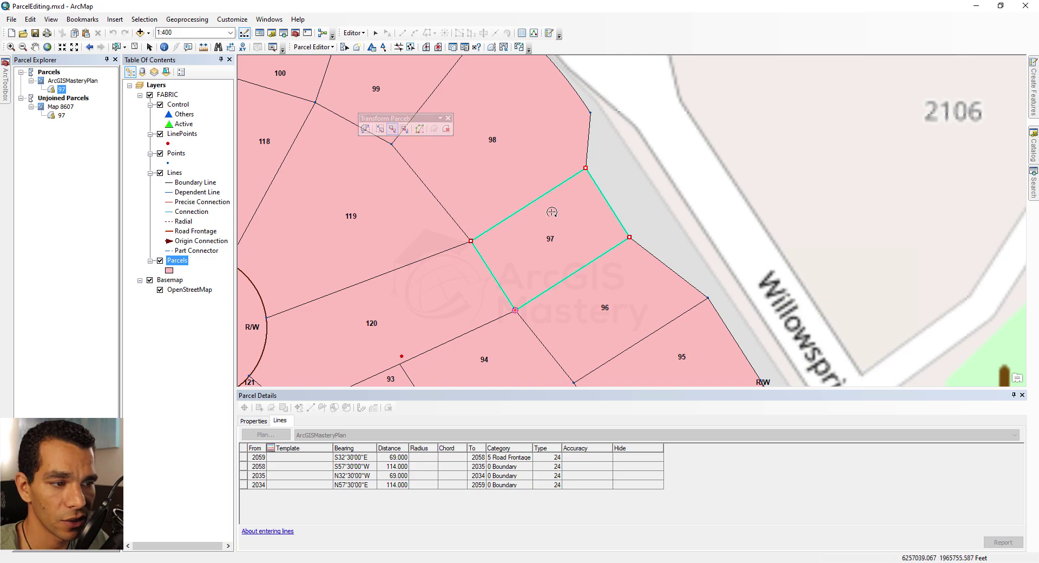
pyautogui.moveTo(551, 212); pyautogui.dragTo(540, 217)
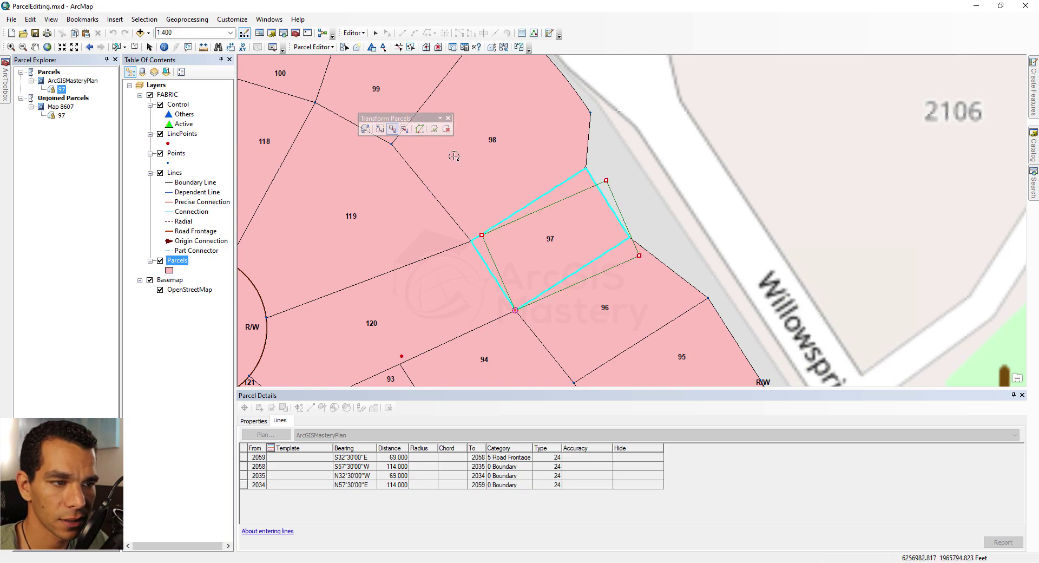
pyautogui.click(434, 130)
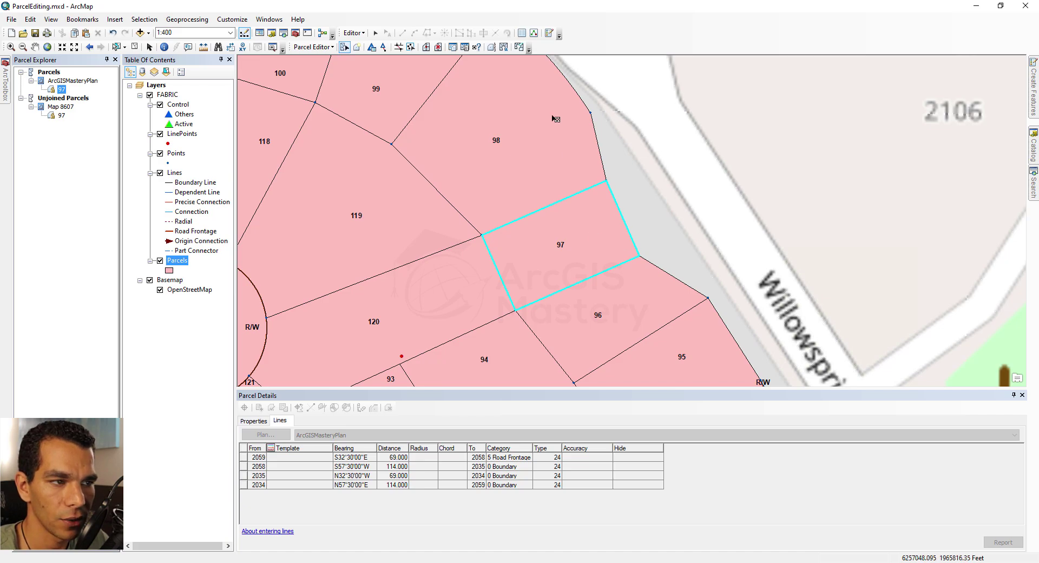
# - Move parcel 97's two road-side corners individually northeast to the edge of Willowspring road and apply the change
pyautogui.click(518, 47)
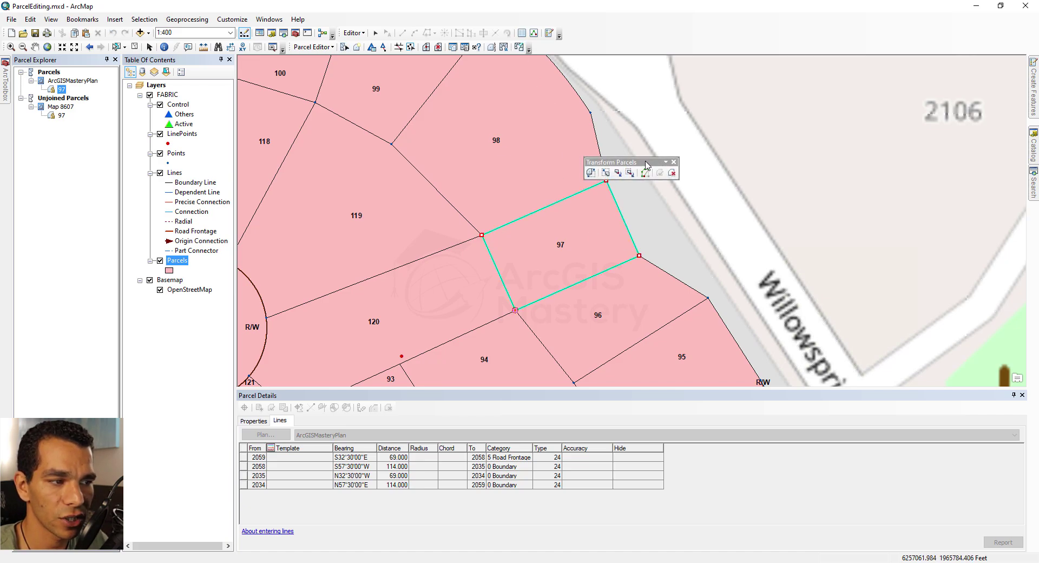
pyautogui.moveTo(644, 162); pyautogui.dragTo(387, 119)
pyautogui.click(388, 130)
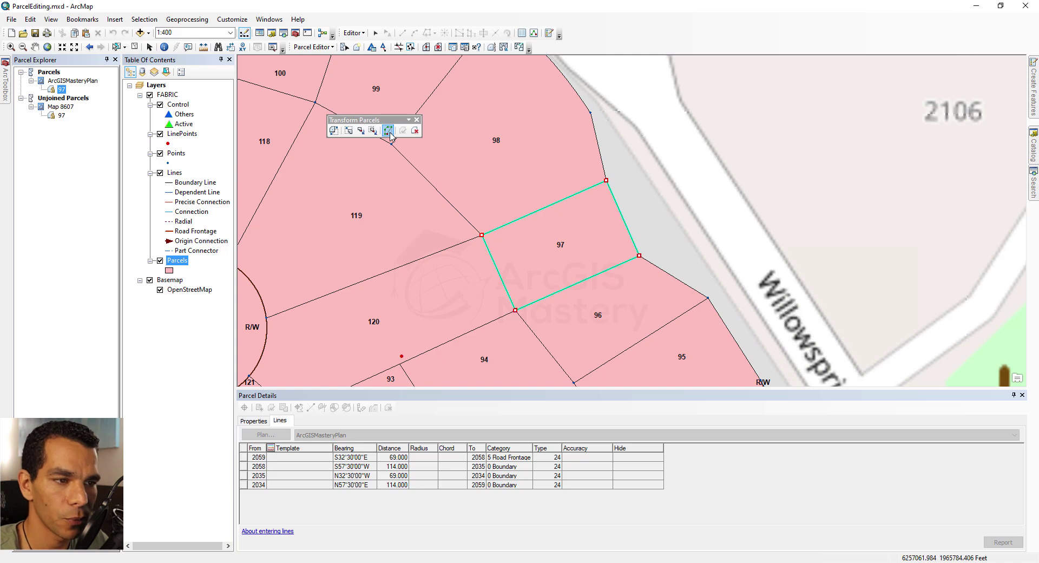
pyautogui.moveTo(606, 181); pyautogui.dragTo(628, 149)
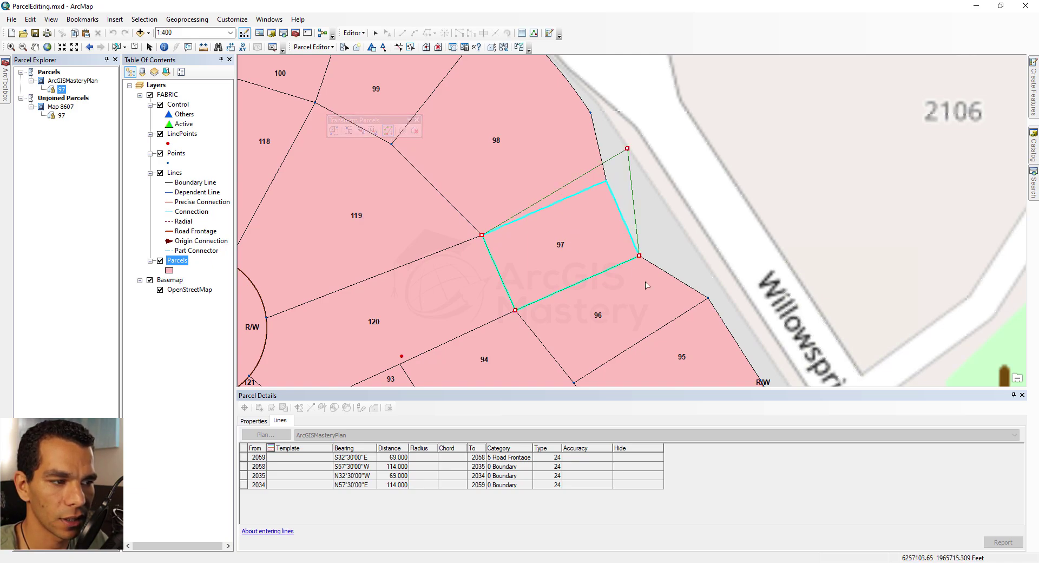
pyautogui.moveTo(639, 255); pyautogui.dragTo(669, 208)
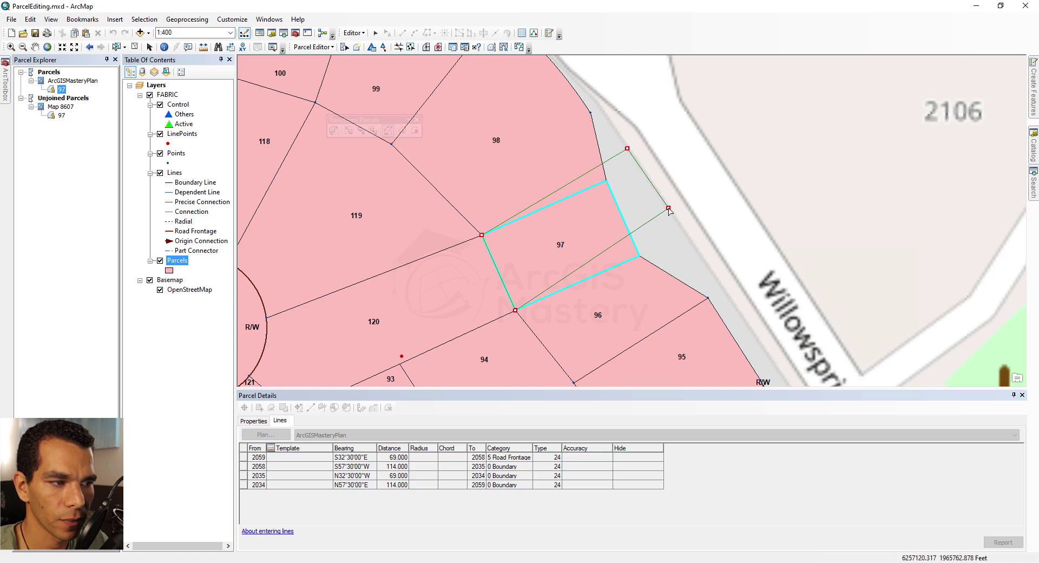
pyautogui.click(403, 131)
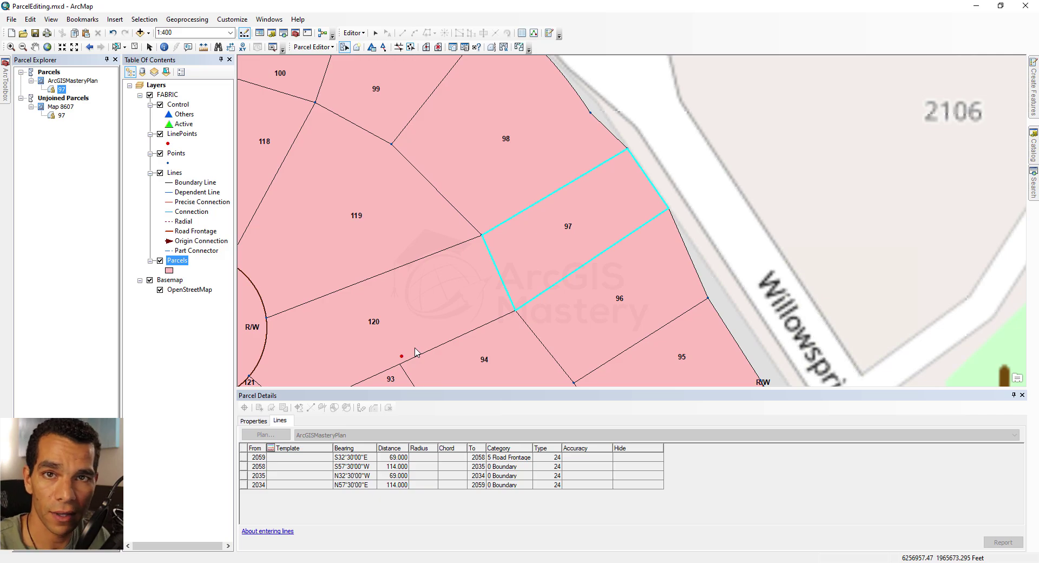